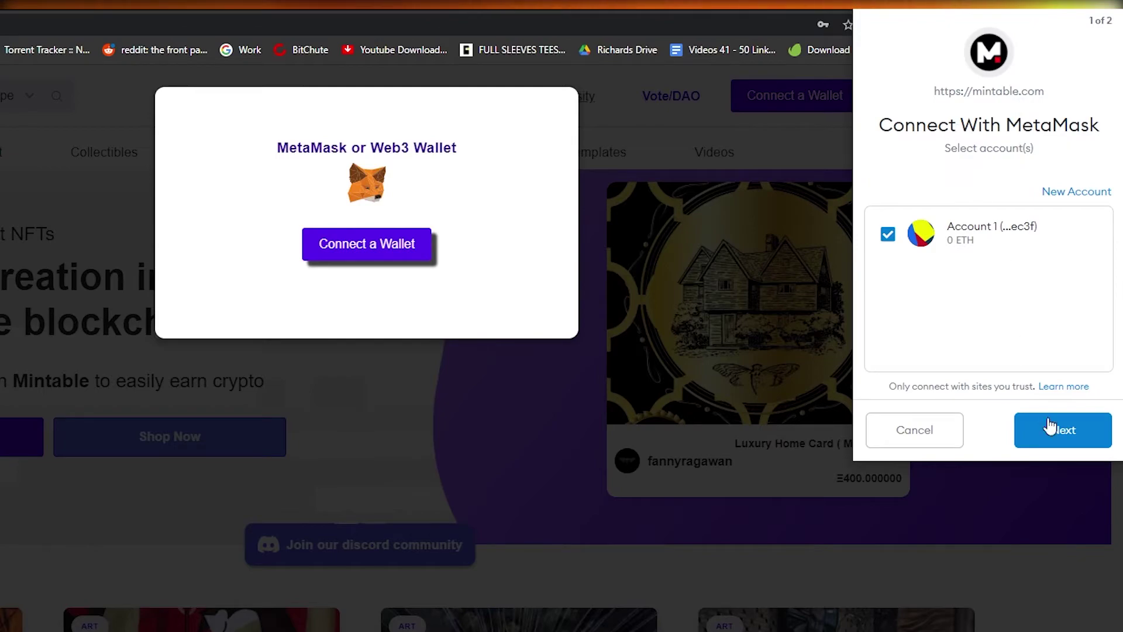
- Connect the MetaMask wallet's Account 1 to the Mintable site
click(1063, 432)
click(1068, 433)
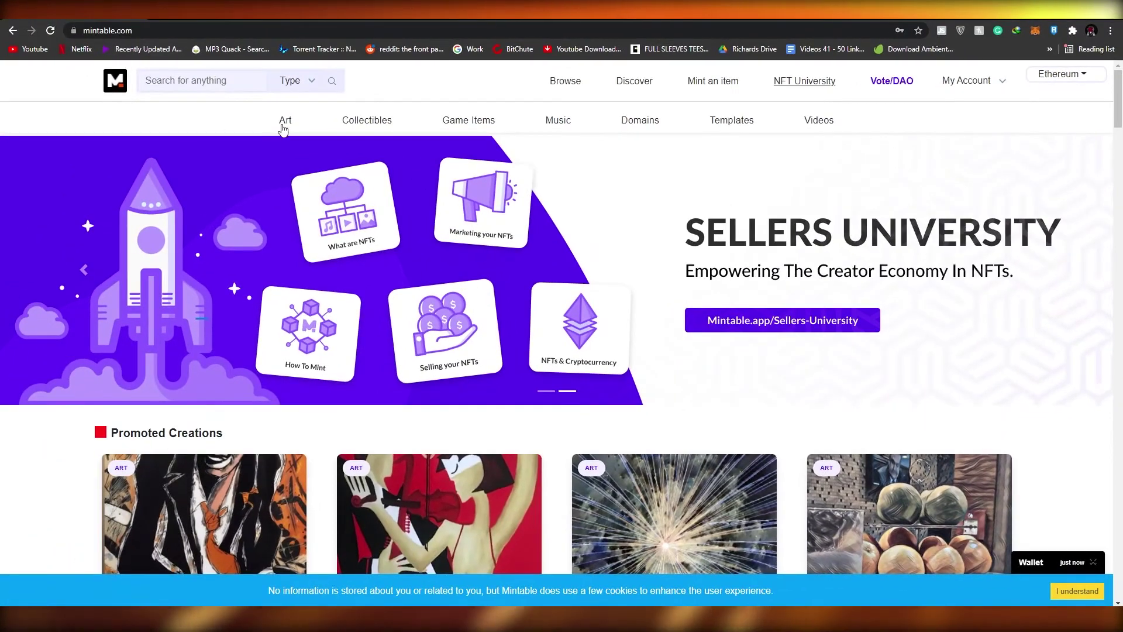
scroll(855, 150, down, 5)
scroll(705, 240, up, 5)
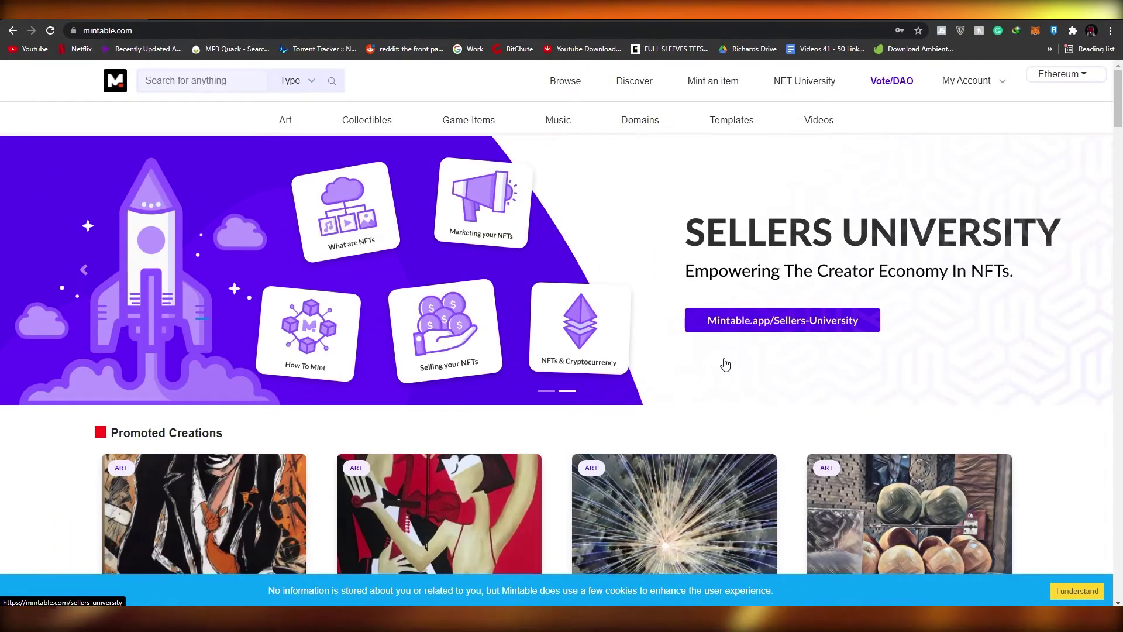
scroll(583, 402, down, 1)
scroll(582, 402, up, 1)
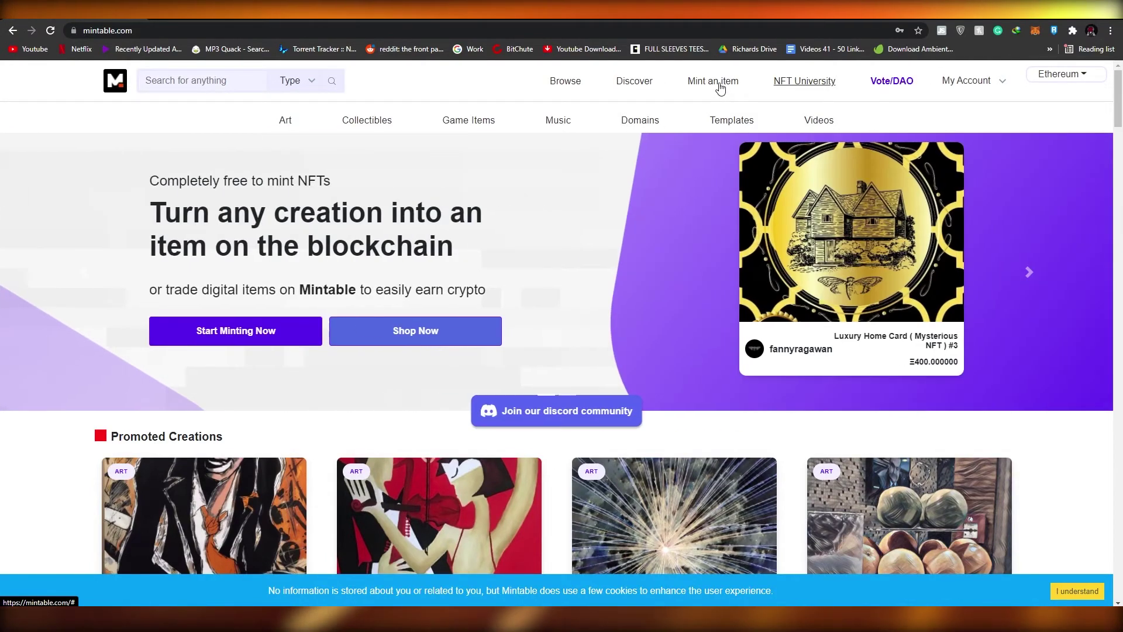
- Start minting a brand-new item using the easy option that has no transaction fee
click(721, 86)
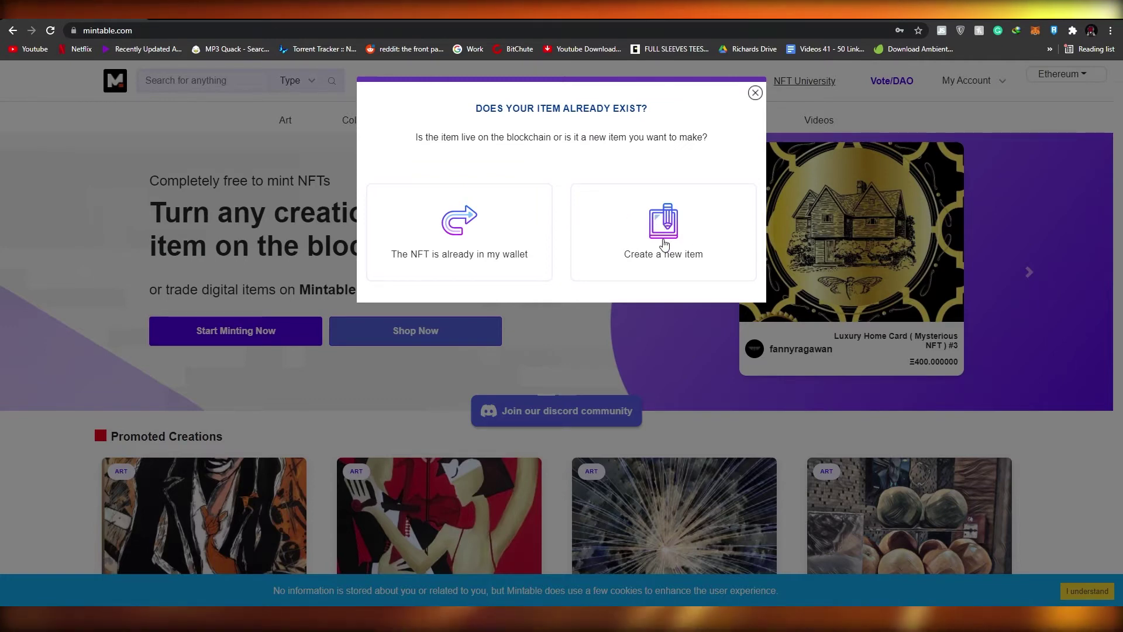
click(644, 245)
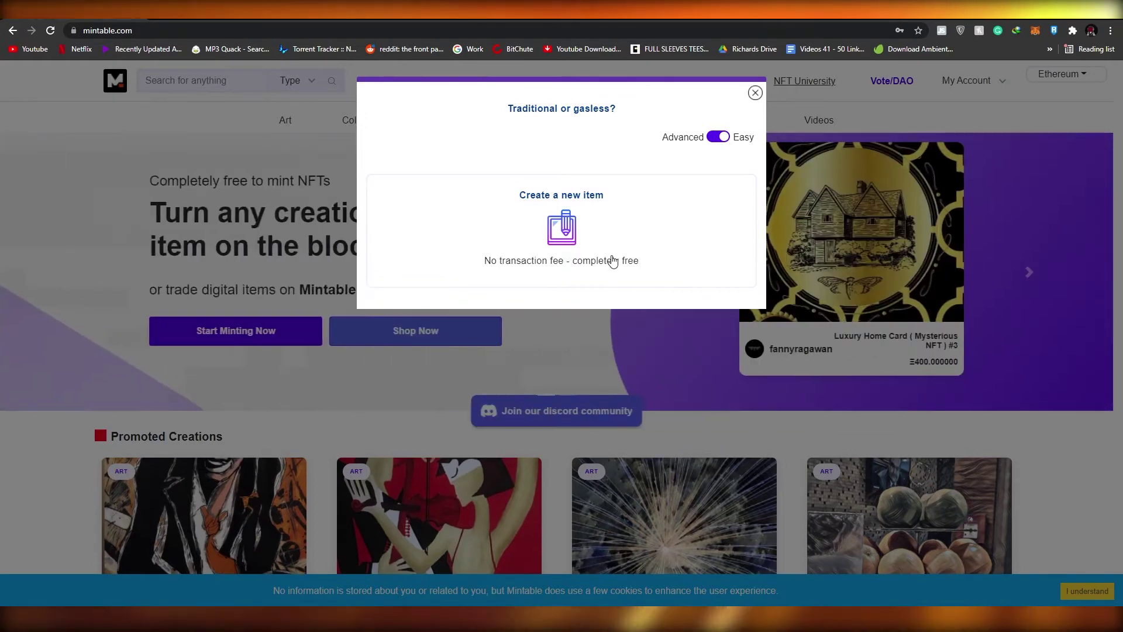
click(569, 199)
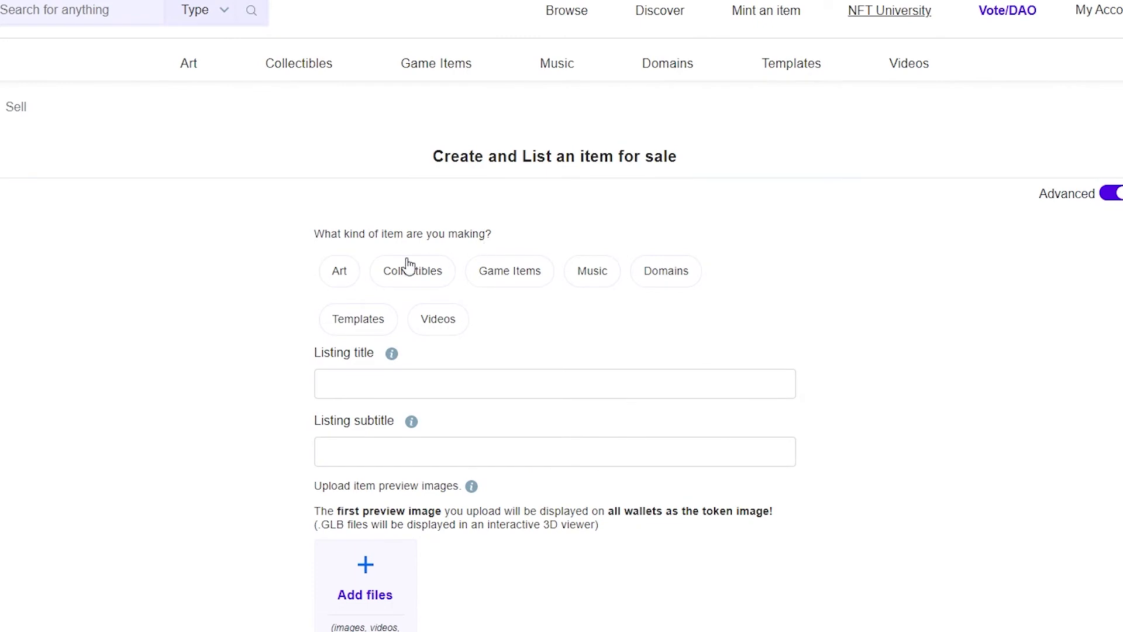
- Set the kind of item being made to Art, trying Game Items in between
click(343, 278)
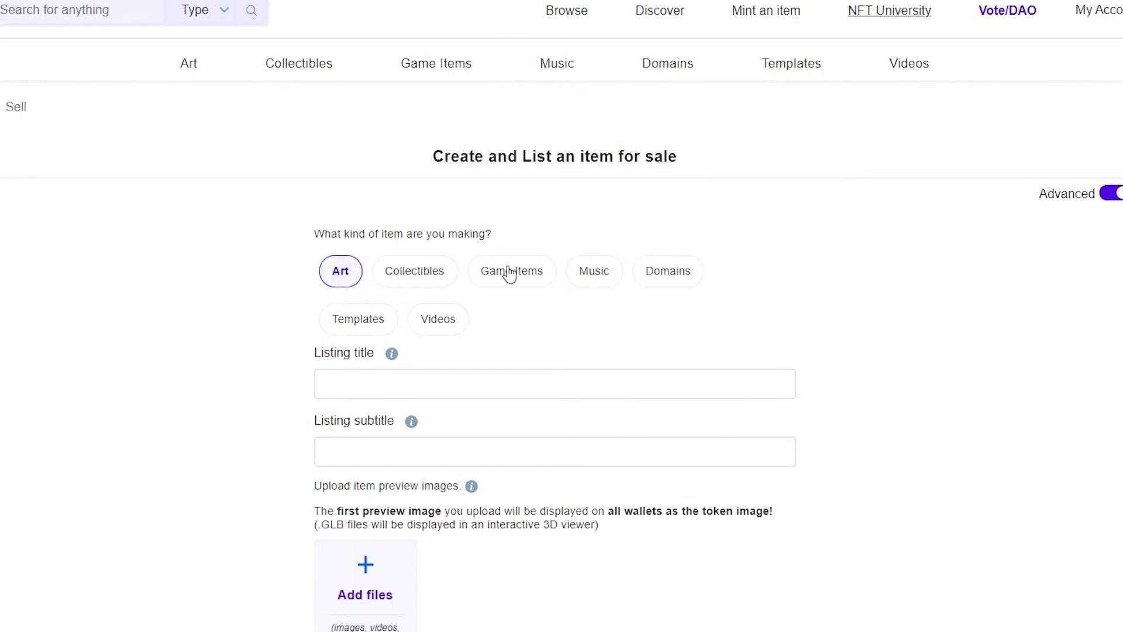
click(524, 284)
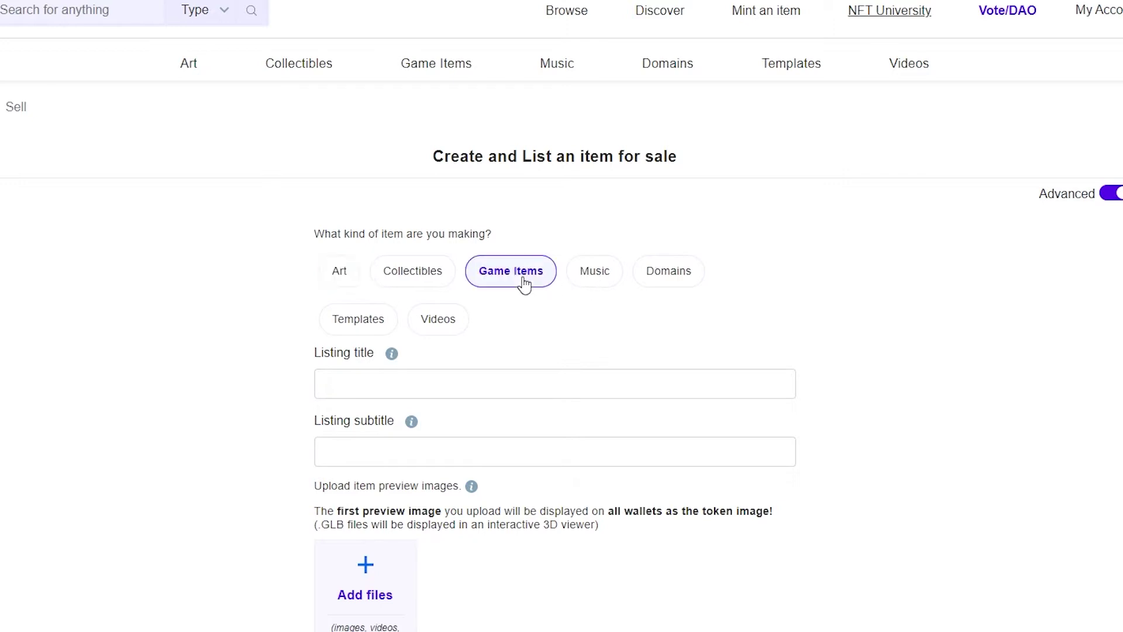
click(340, 280)
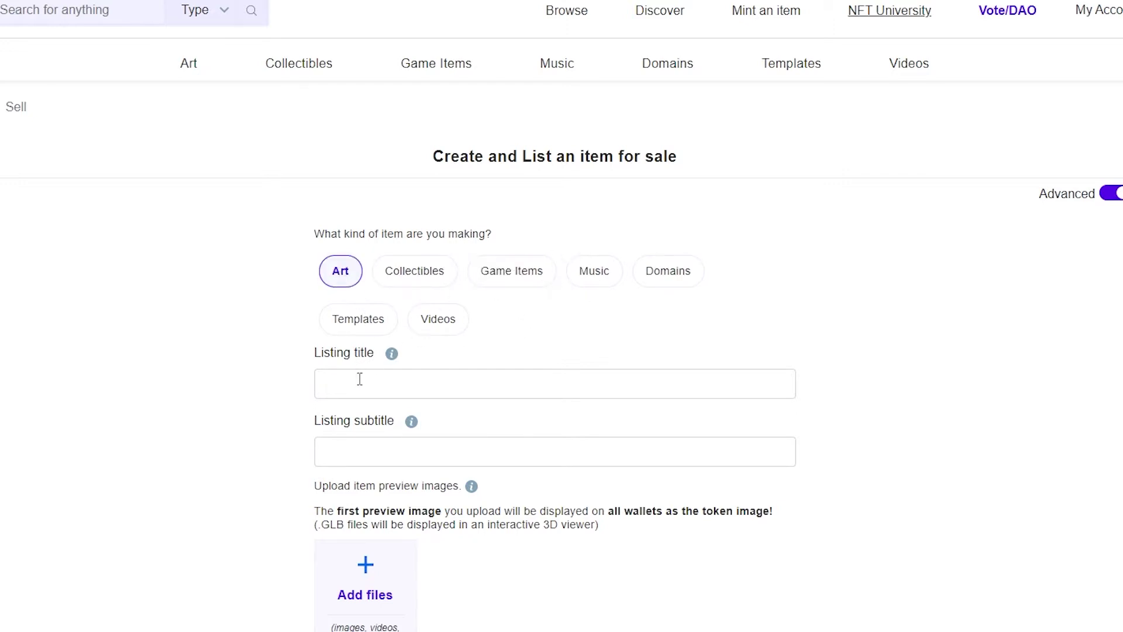
- Enter "Alphonso" as the listing title and "Alphonso's painting" as the listing subtitle
scroll(360, 379, down, 1)
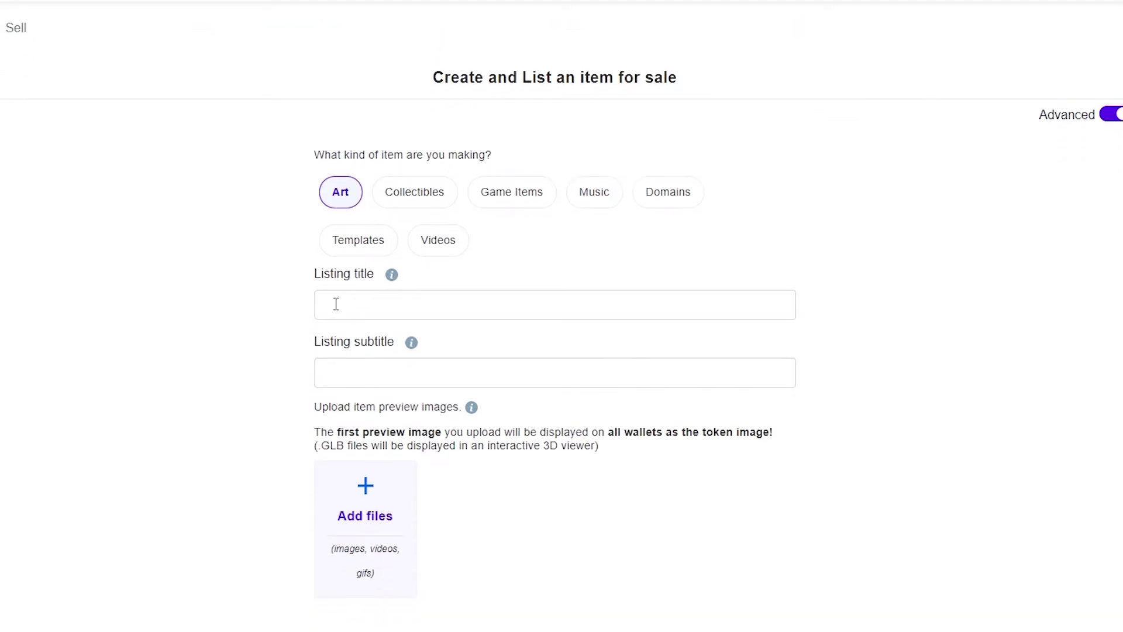
click(371, 311)
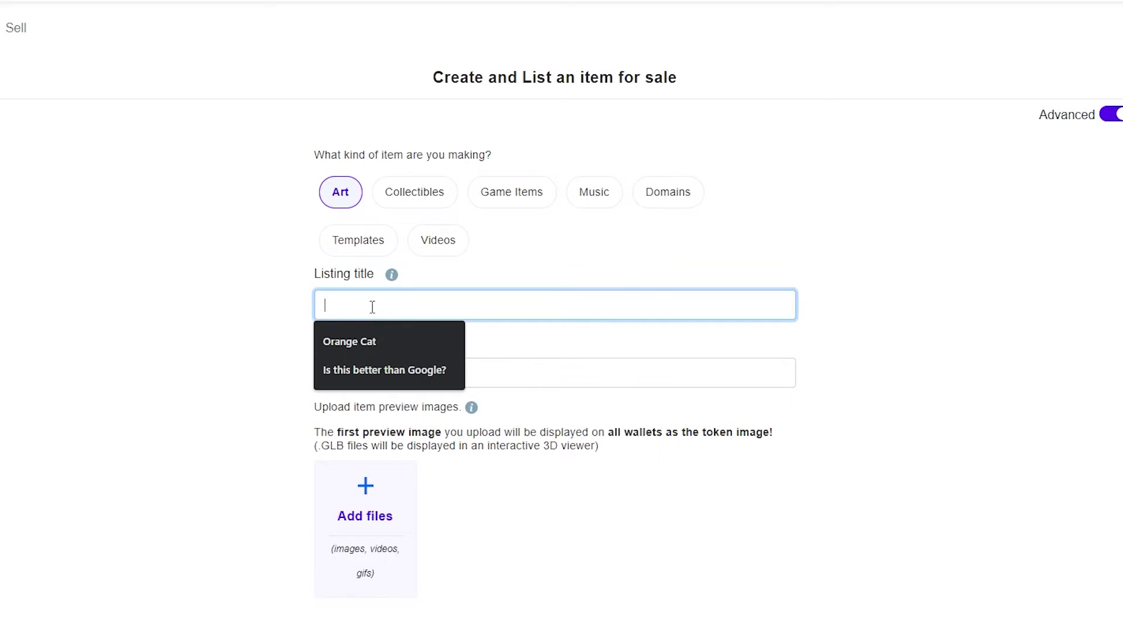
text(Alphonso)
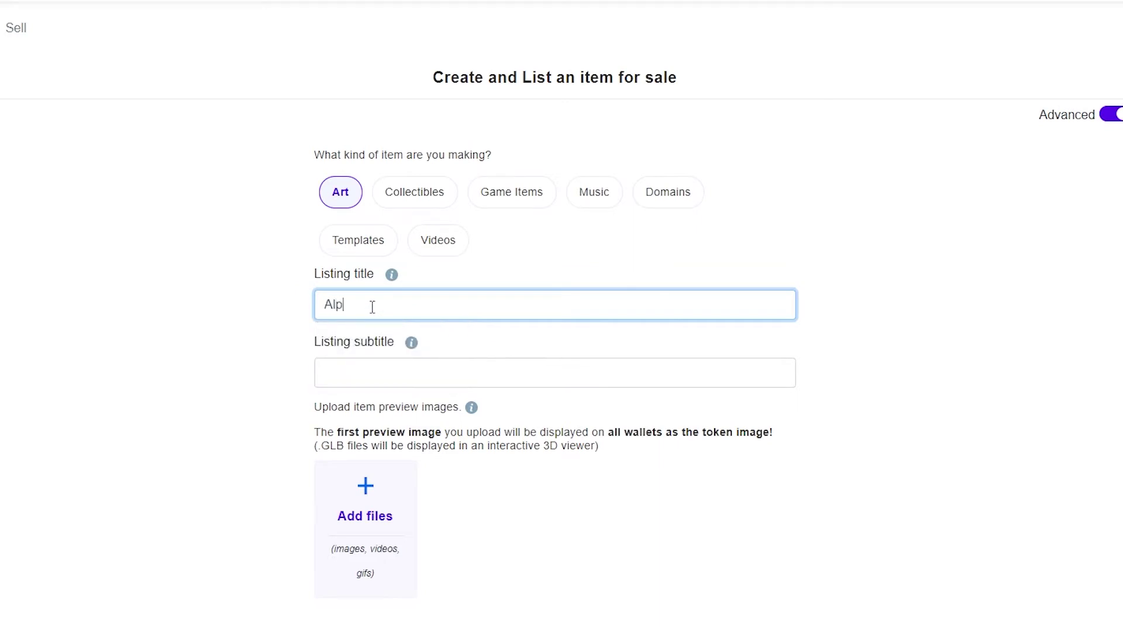
click(351, 369)
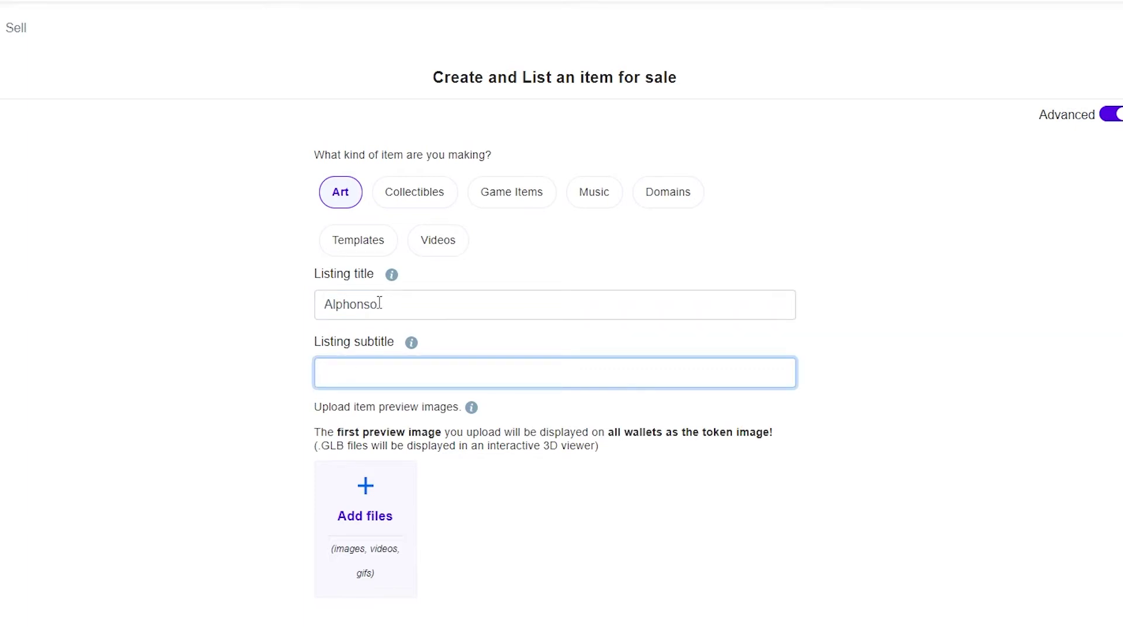
text(Alphonso's painting)
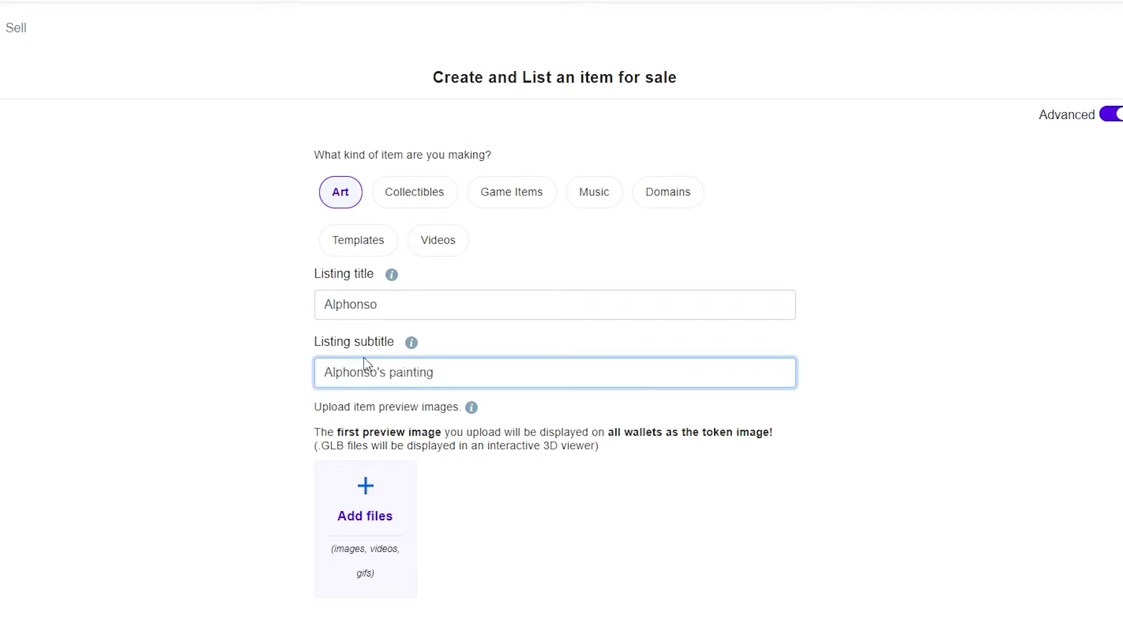
click(1037, 396)
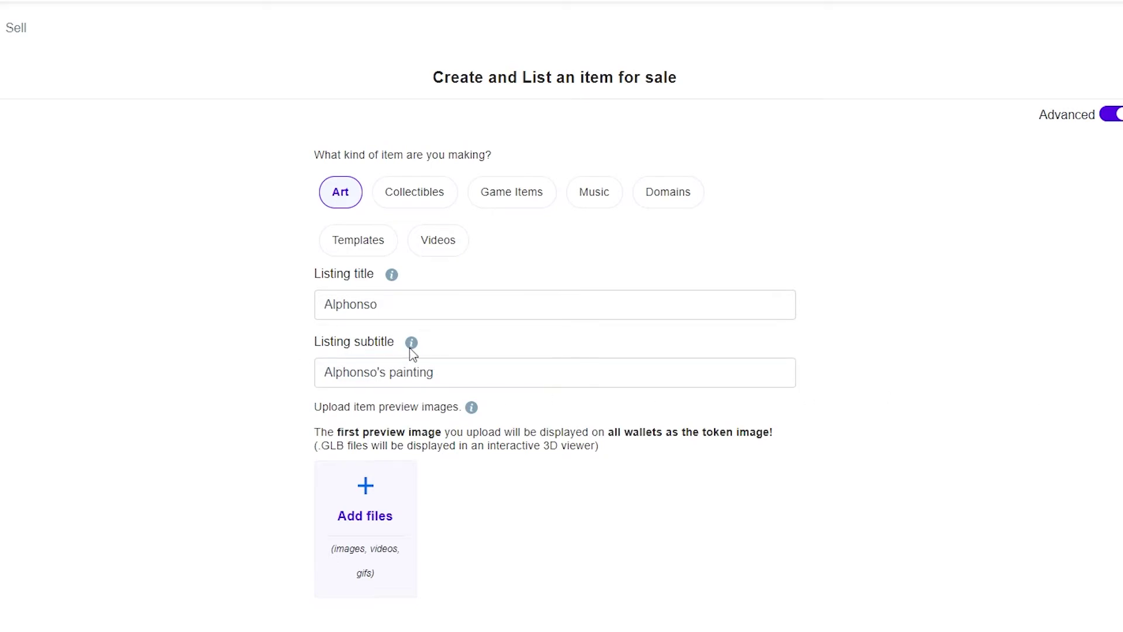
- Try to upload a preview image from the computer, and abandon this listing without minting it traditionally
scroll(511, 253, down, 3)
click(365, 354)
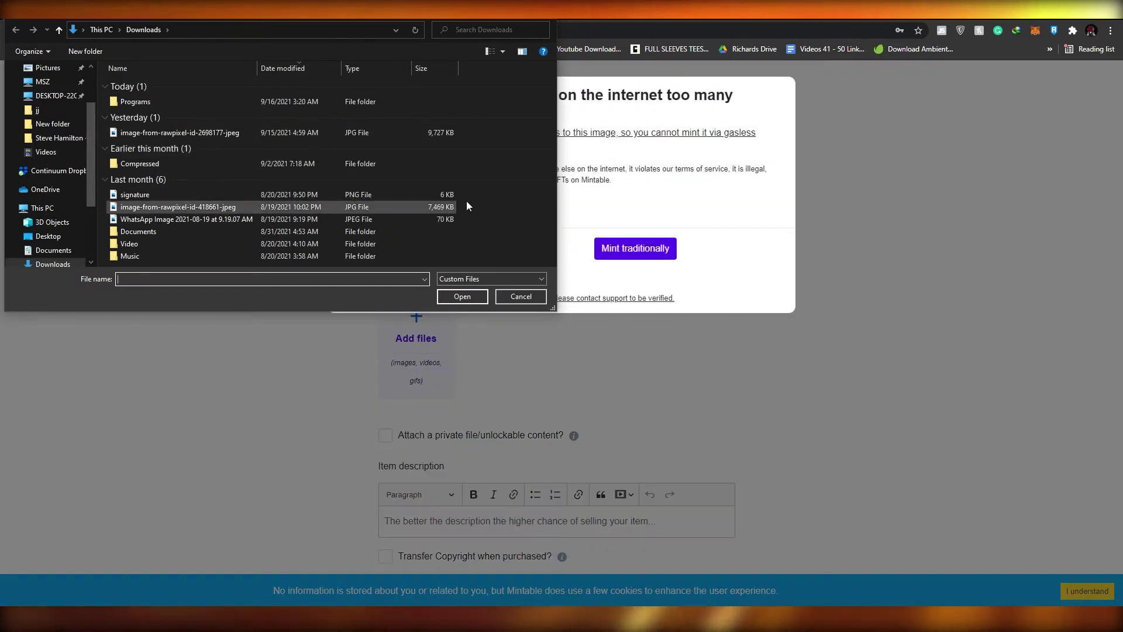
drag(556, 95, 476, 107)
click(357, 96)
click(359, 96)
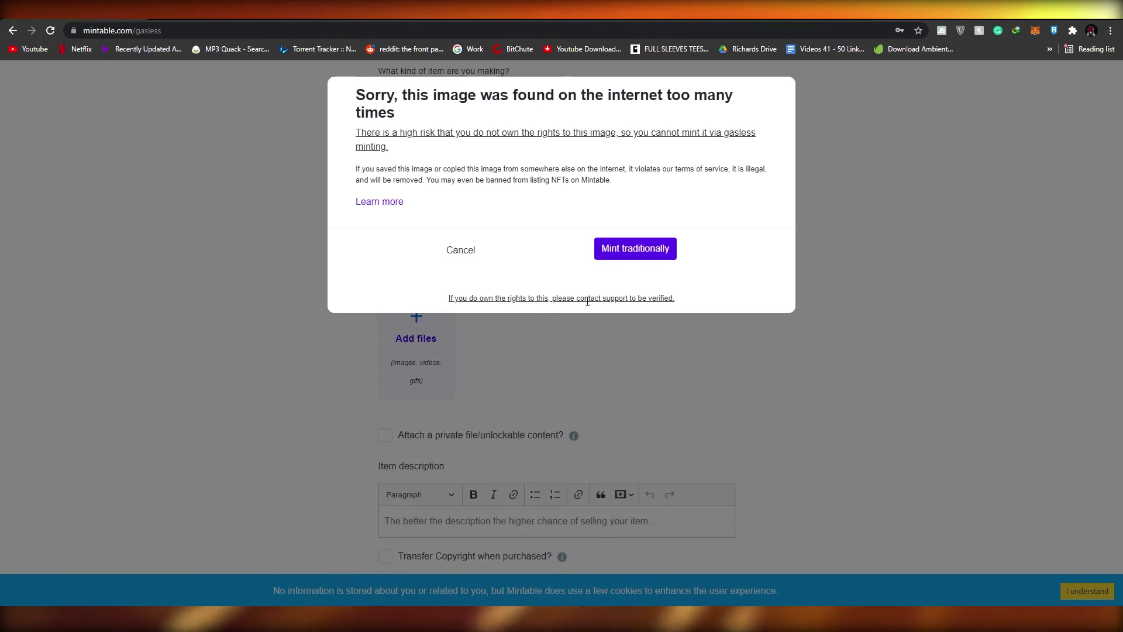
click(456, 251)
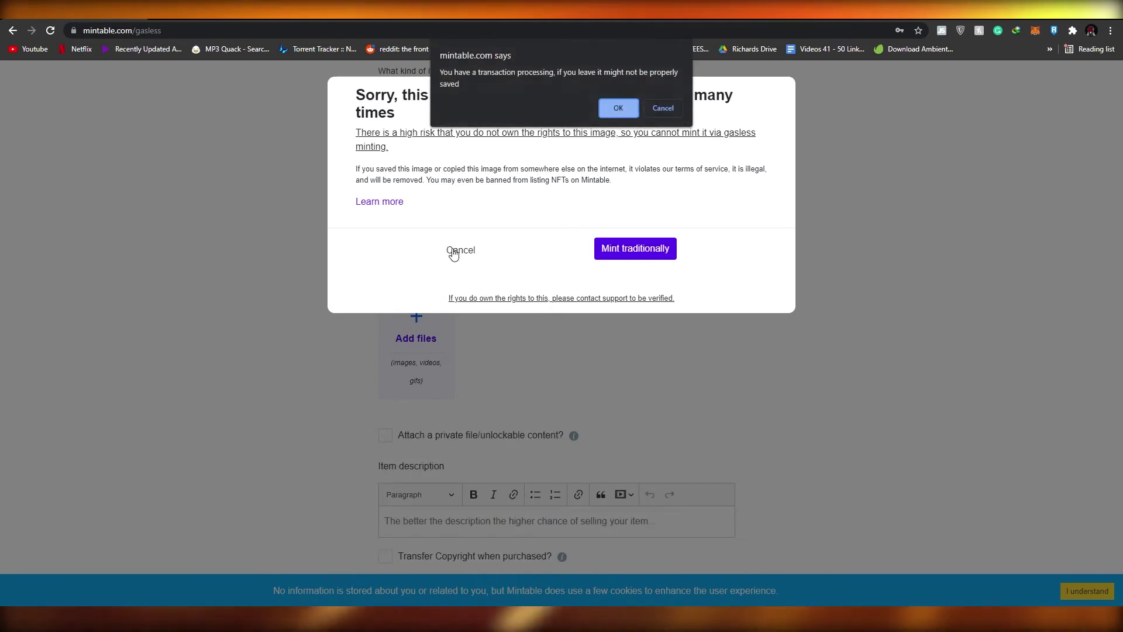
click(618, 107)
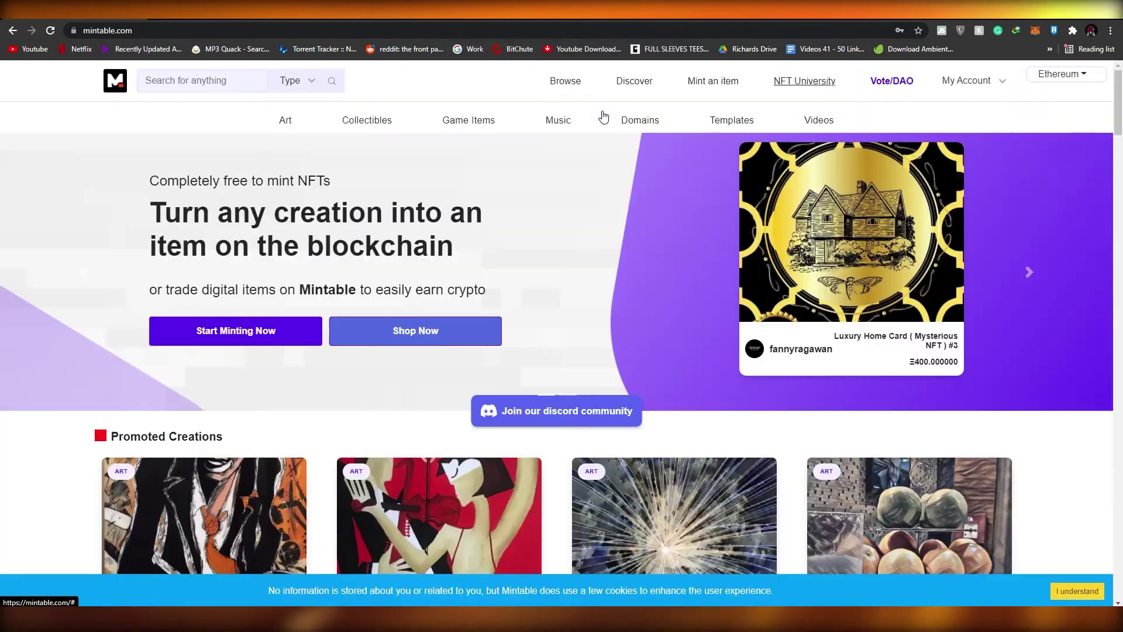
- Start a new item with the free, no-transaction-fee minting option and set its kind to Art
click(681, 83)
click(663, 234)
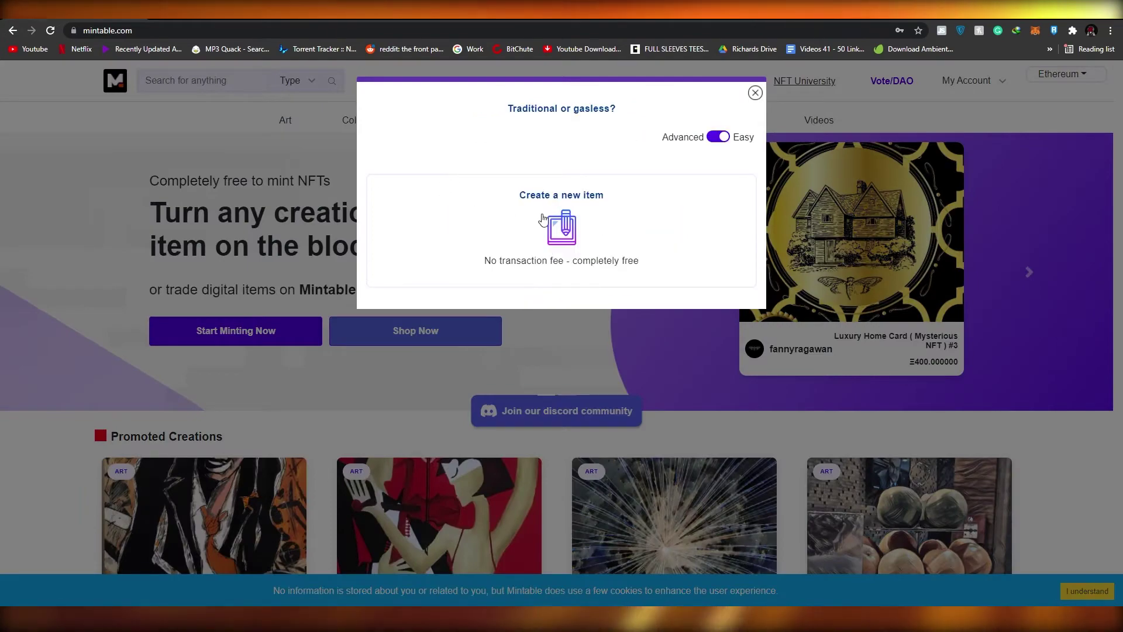
click(553, 201)
click(422, 286)
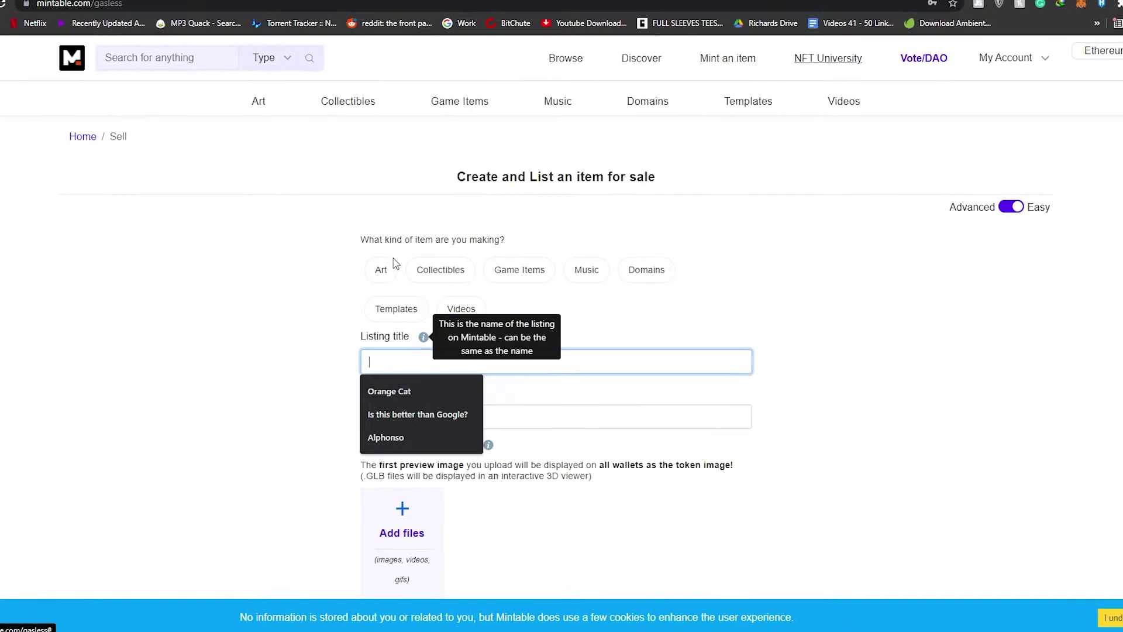
click(380, 269)
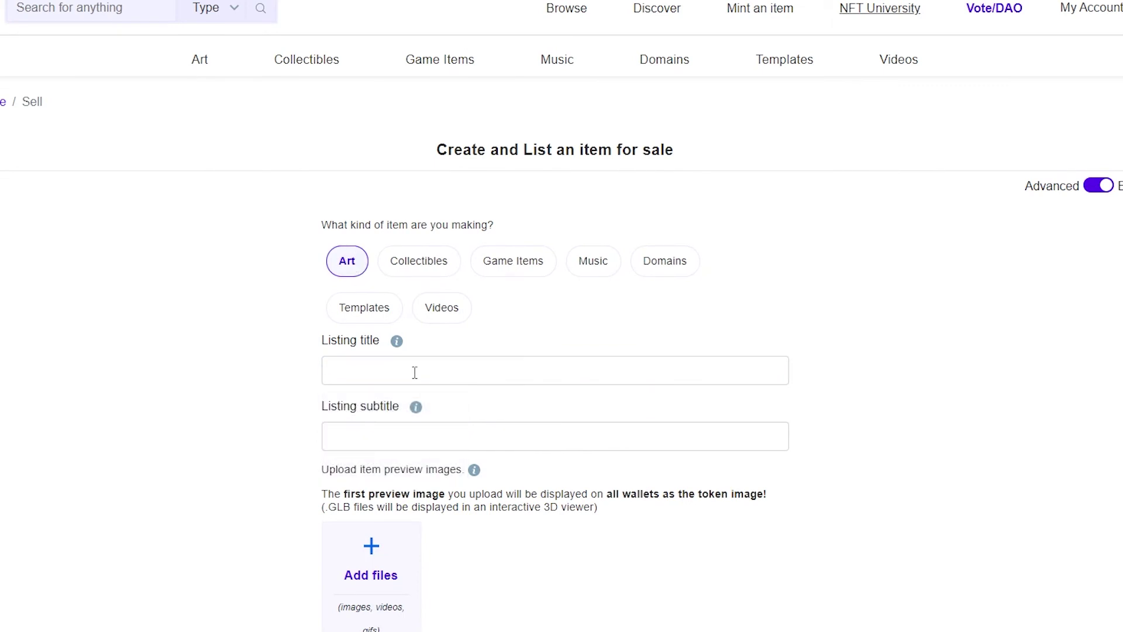
- Enter "White skull" as the listing title and "Skull" as the listing subtitle
click(415, 372)
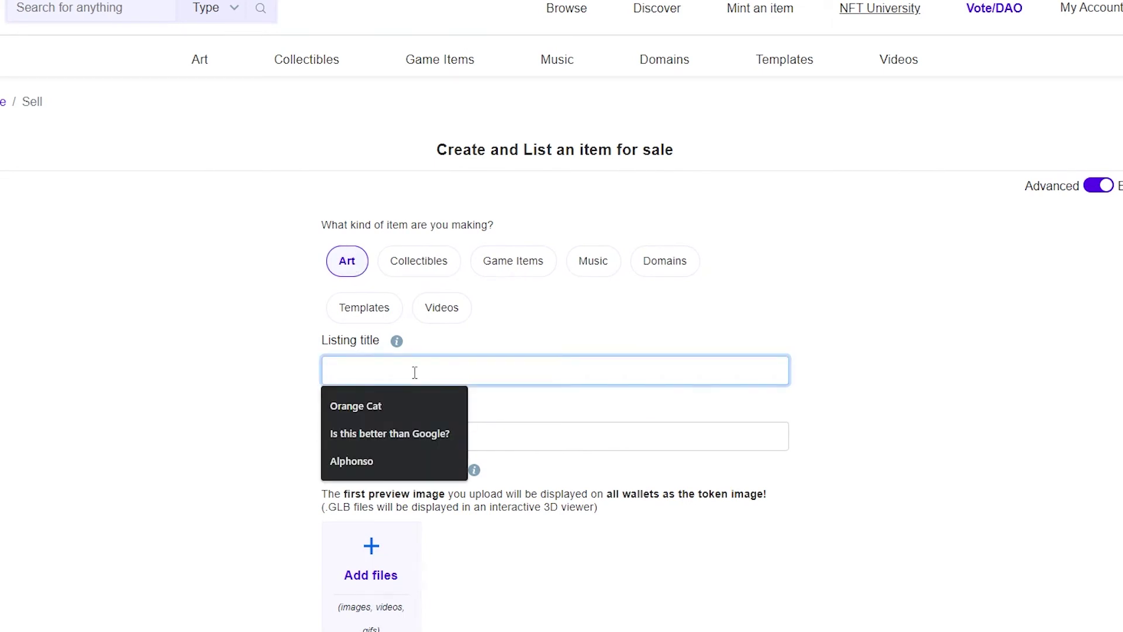
text(White skull)
key(Tab)
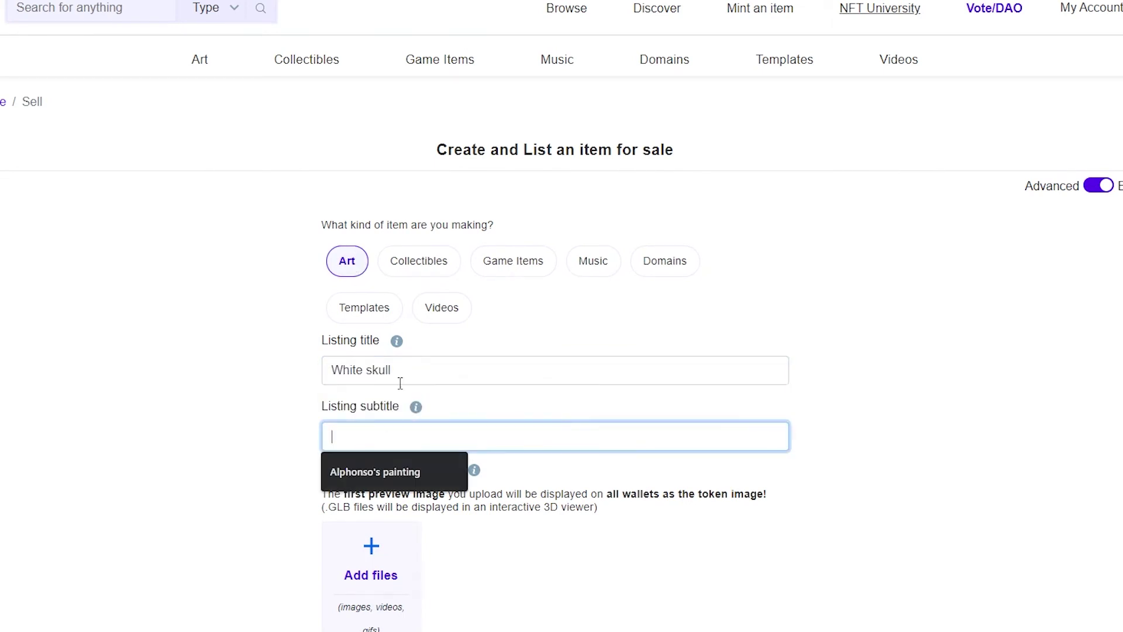
text(S)
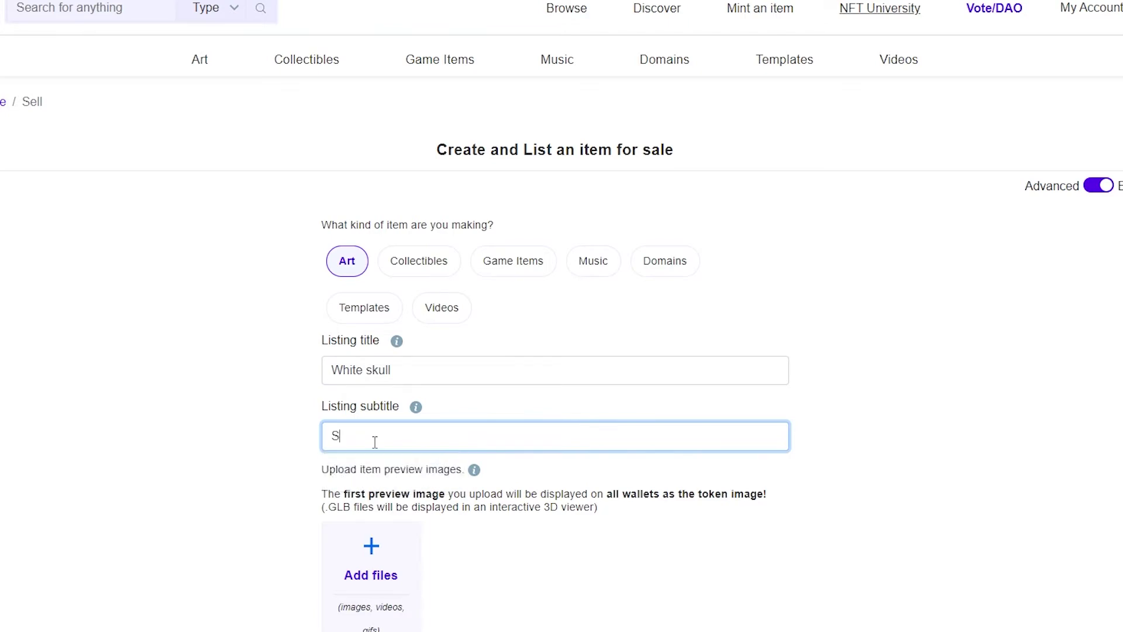
text(kull)
- Upload the skull picture image-from-rawpixel-id-561117-jpeg as the preview image and certify ownership of its rights
scroll(394, 446, down, 5)
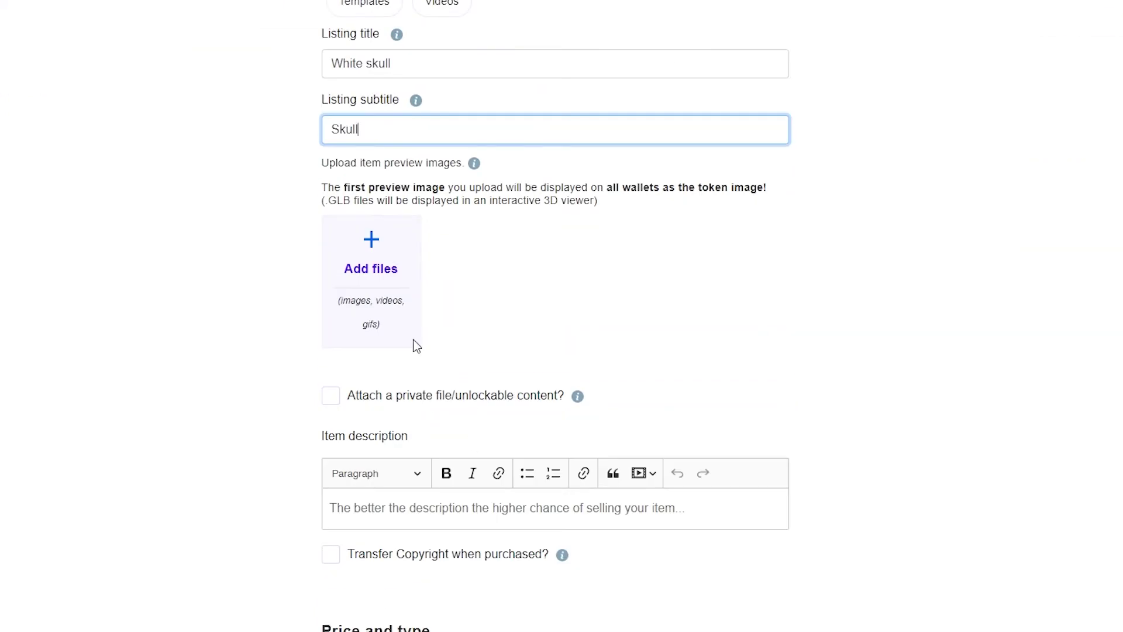
click(400, 259)
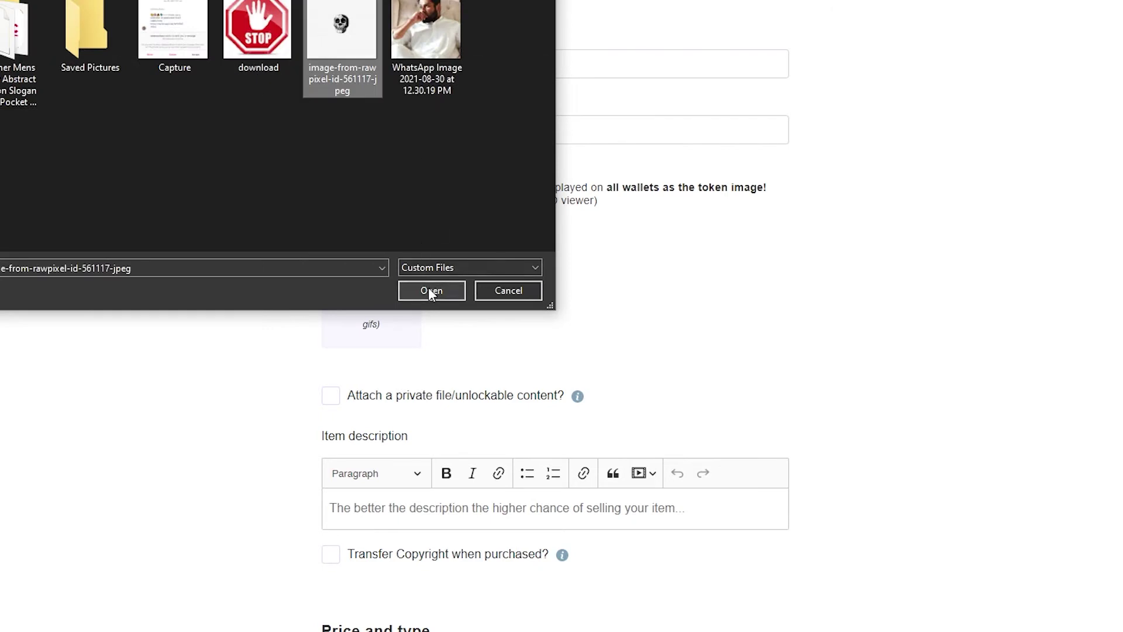
click(433, 297)
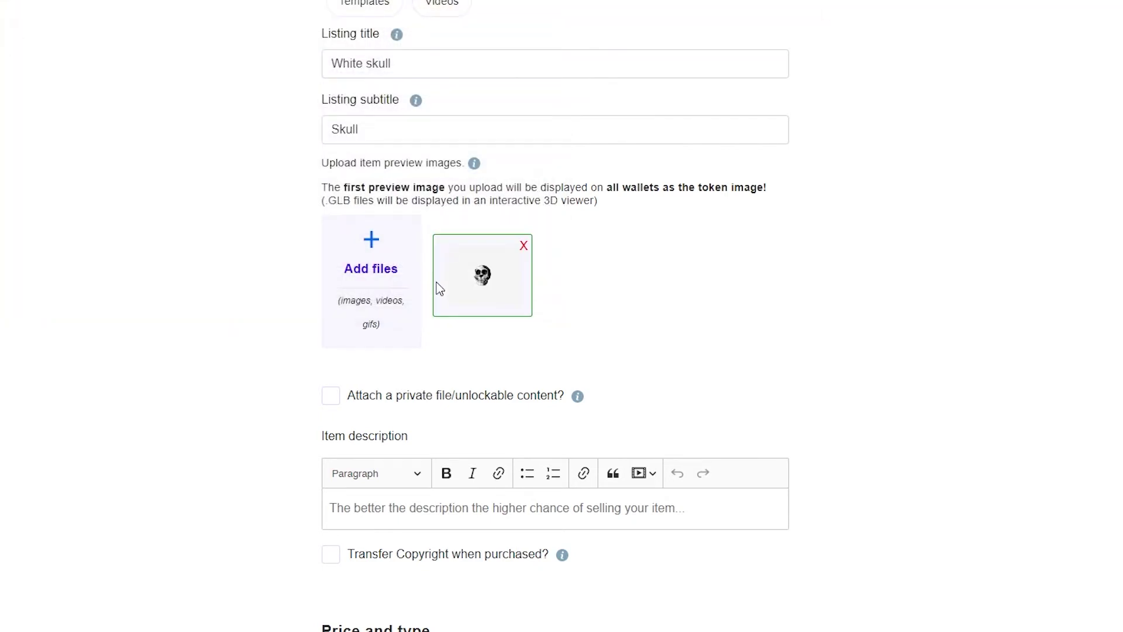
scroll(524, 282, down, 1)
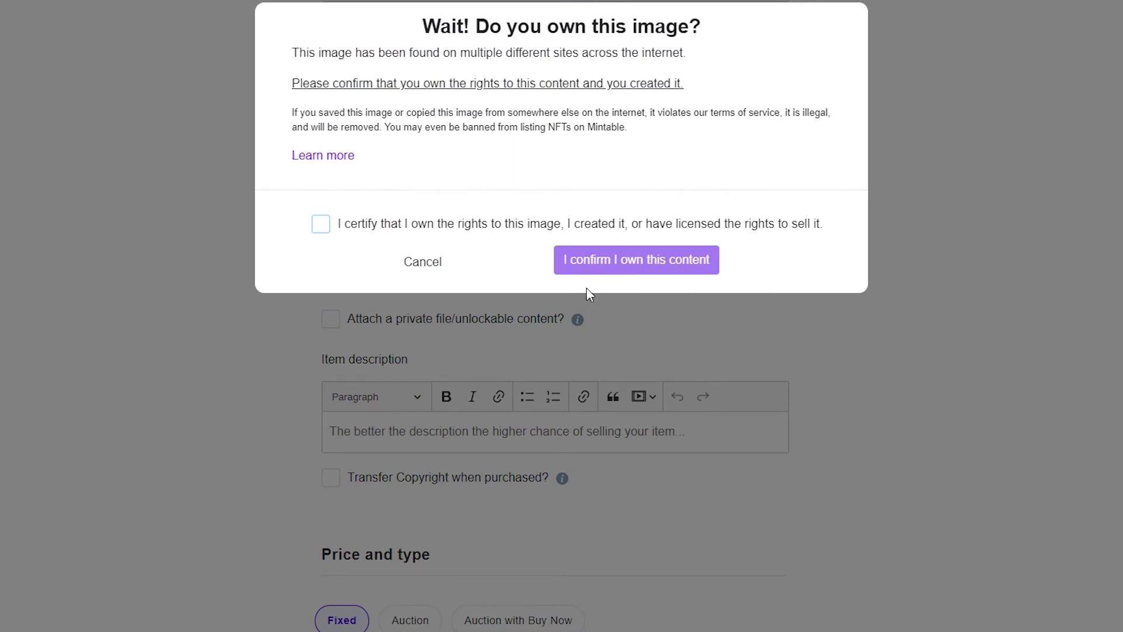
click(321, 224)
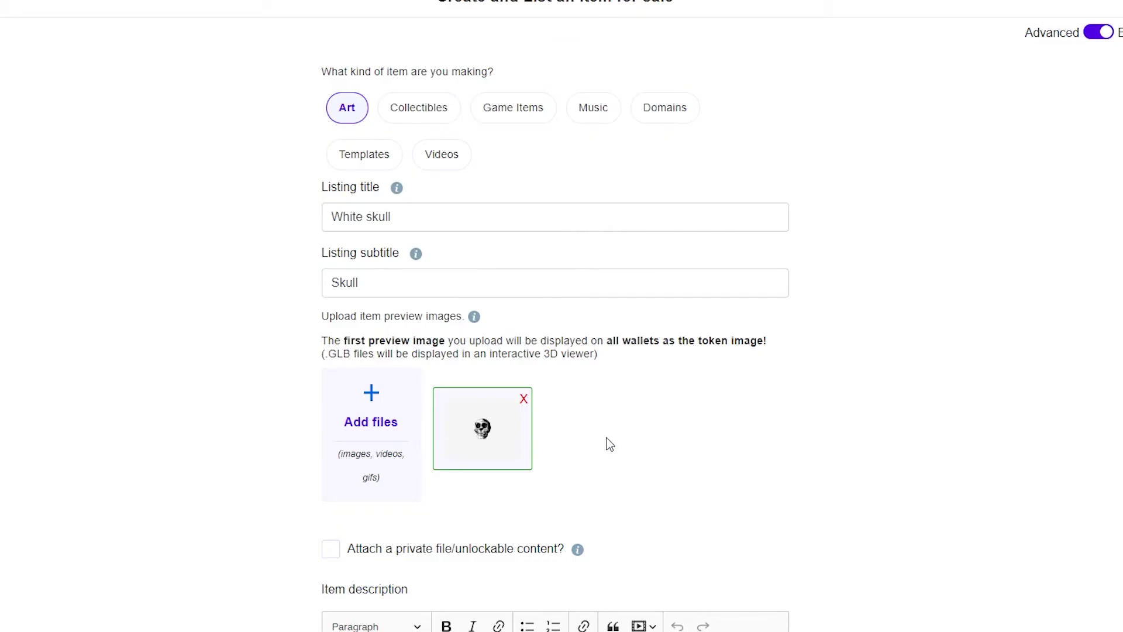
scroll(608, 443, down, 1)
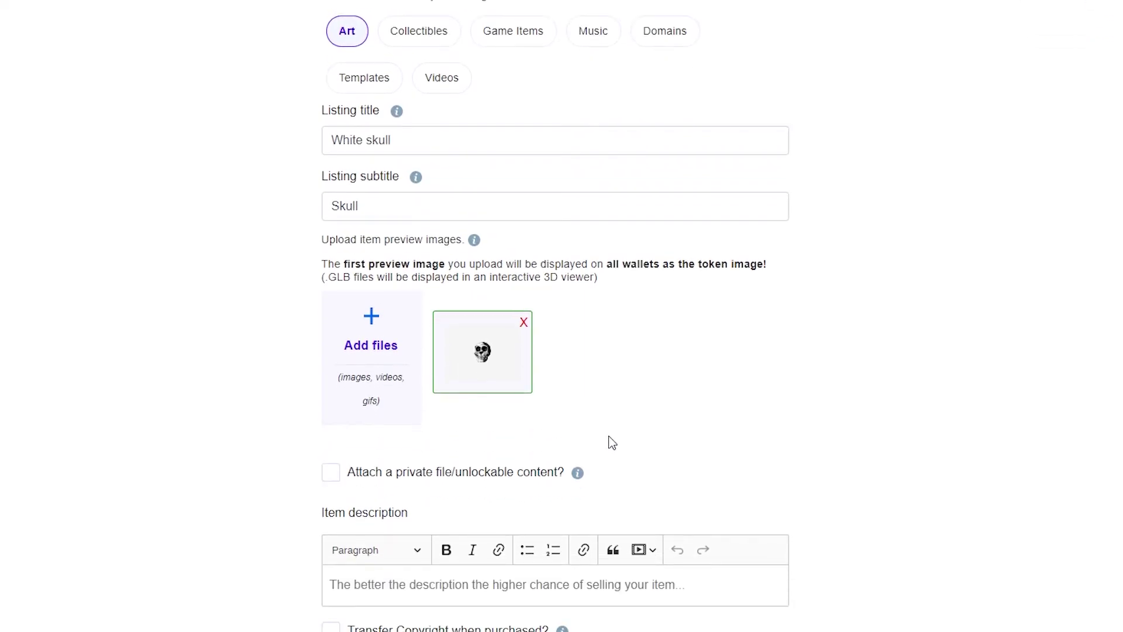
scroll(644, 421, down, 1)
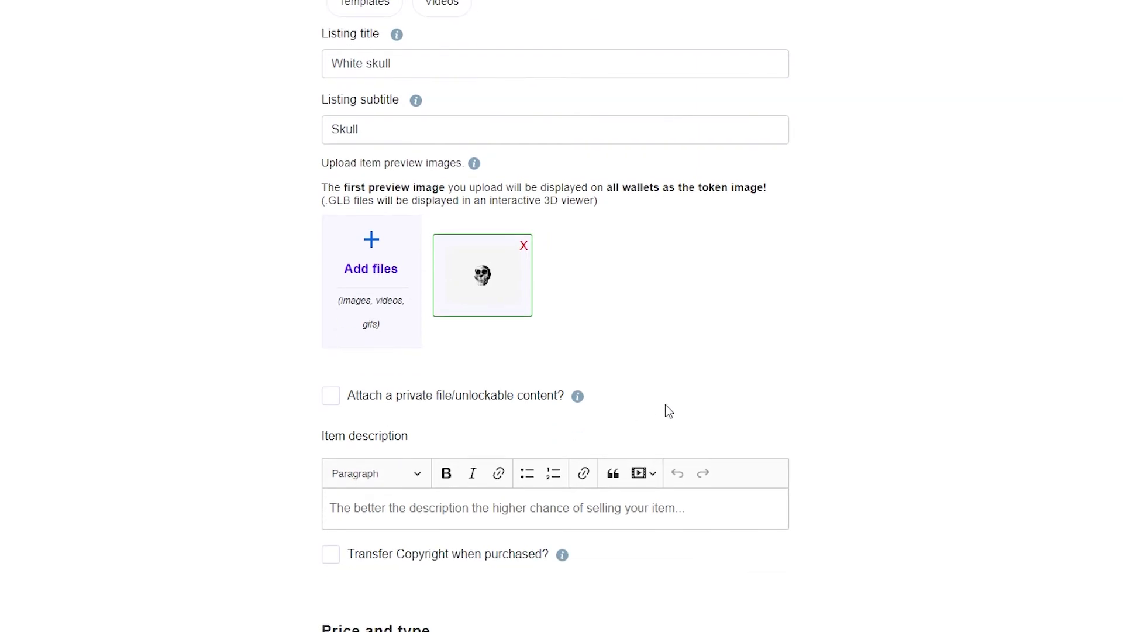
scroll(666, 411, up, 3)
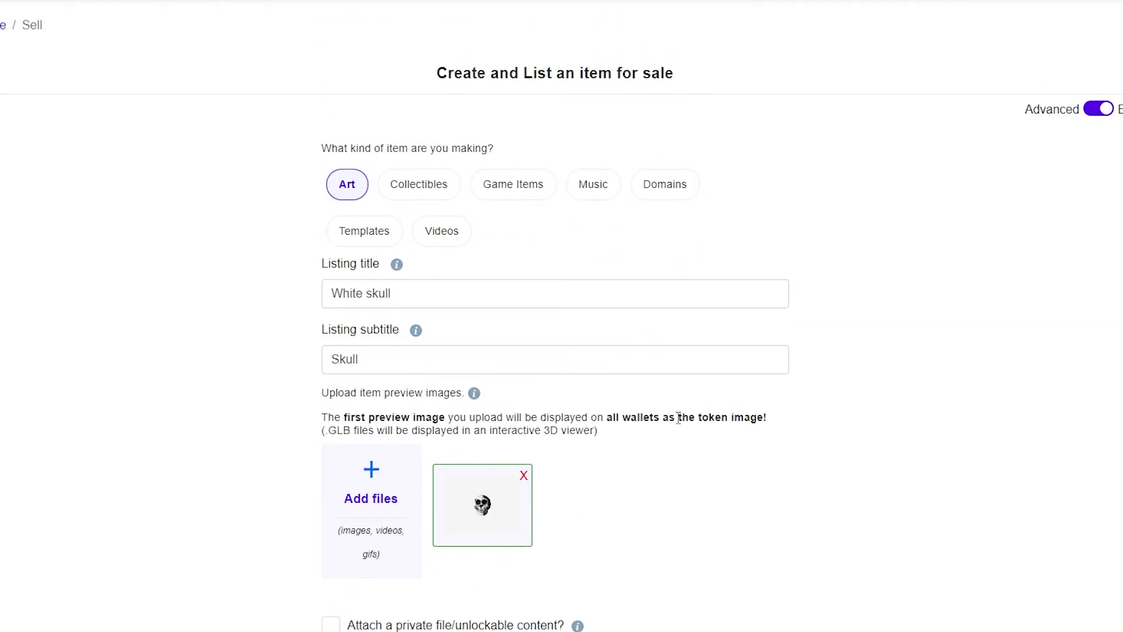
scroll(675, 418, down, 2)
scroll(677, 419, up, 1)
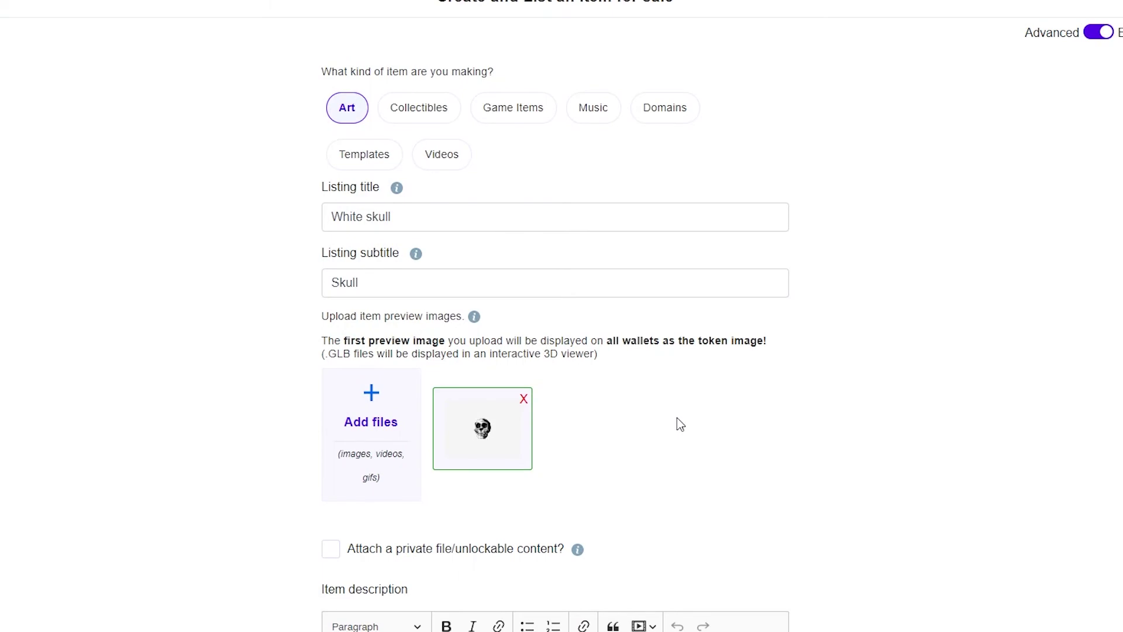
scroll(413, 409, down, 1)
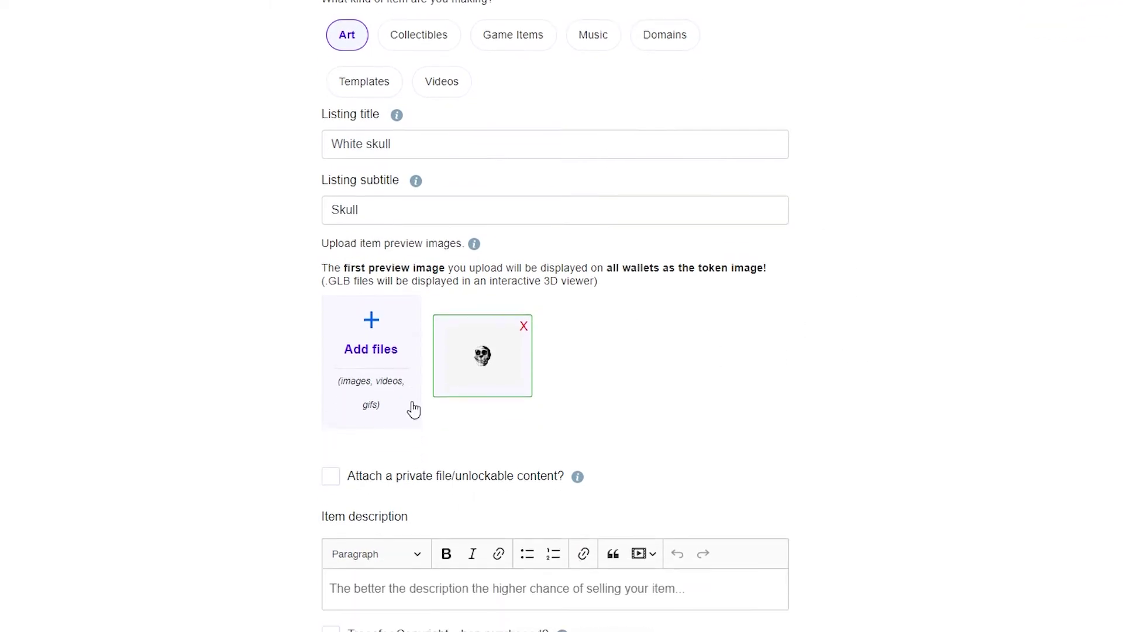
- Review the item kind, title, subtitle, preview image and remaining empty fields of the listing form
scroll(413, 338, up, 2)
scroll(414, 409, down, 3)
scroll(413, 402, down, 1)
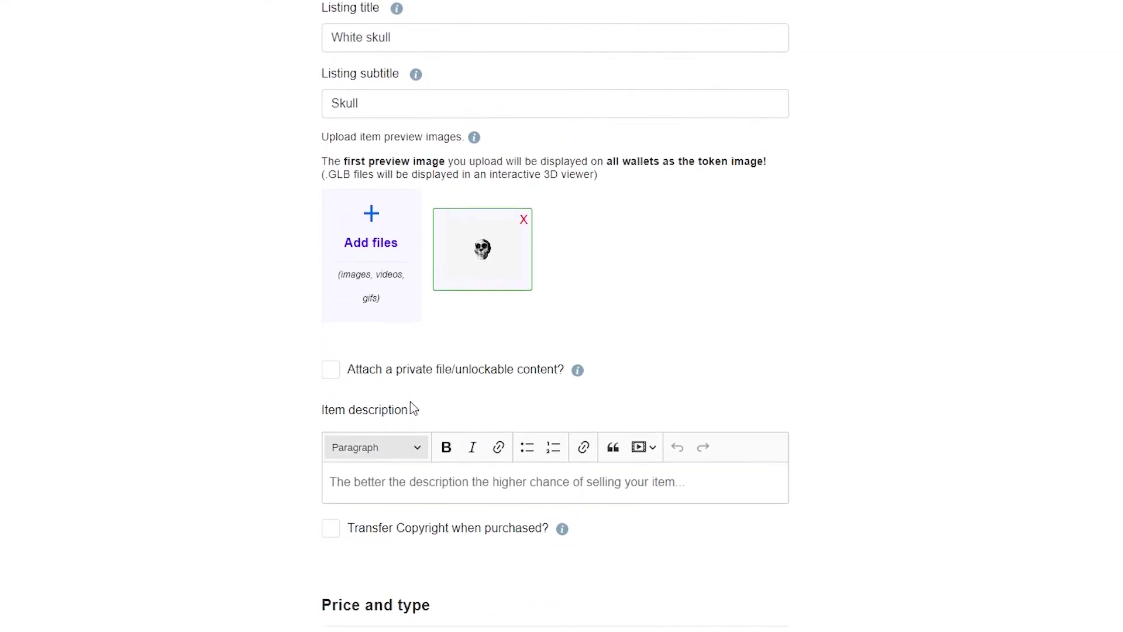
scroll(411, 403, up, 3)
scroll(412, 406, down, 2)
scroll(406, 408, up, 2)
scroll(971, 466, up, 3)
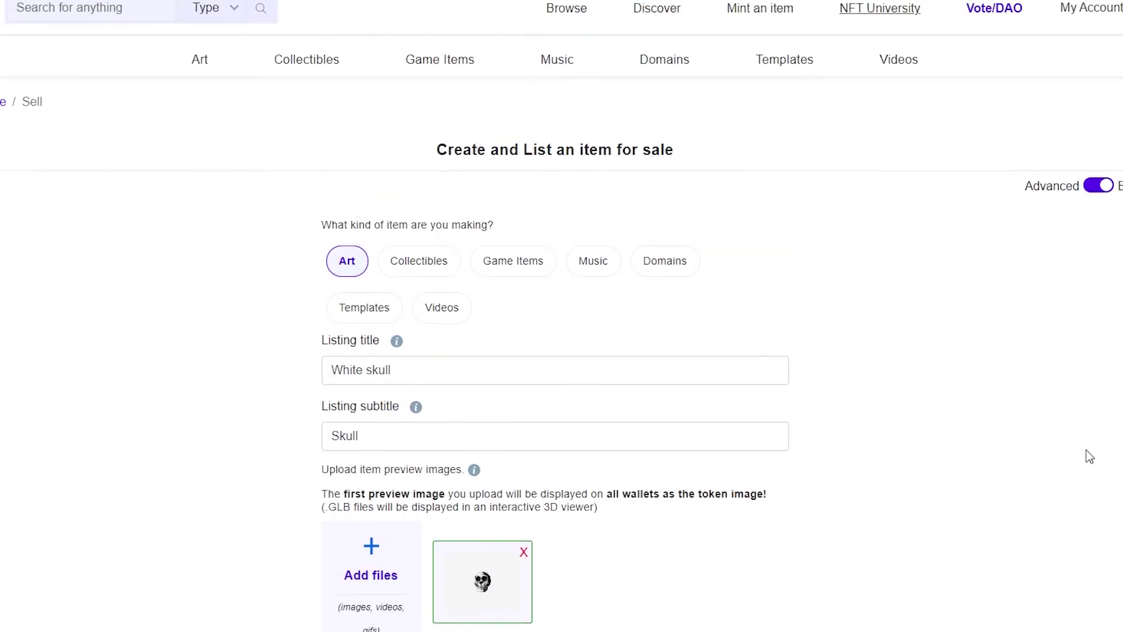
scroll(898, 439, down, 2)
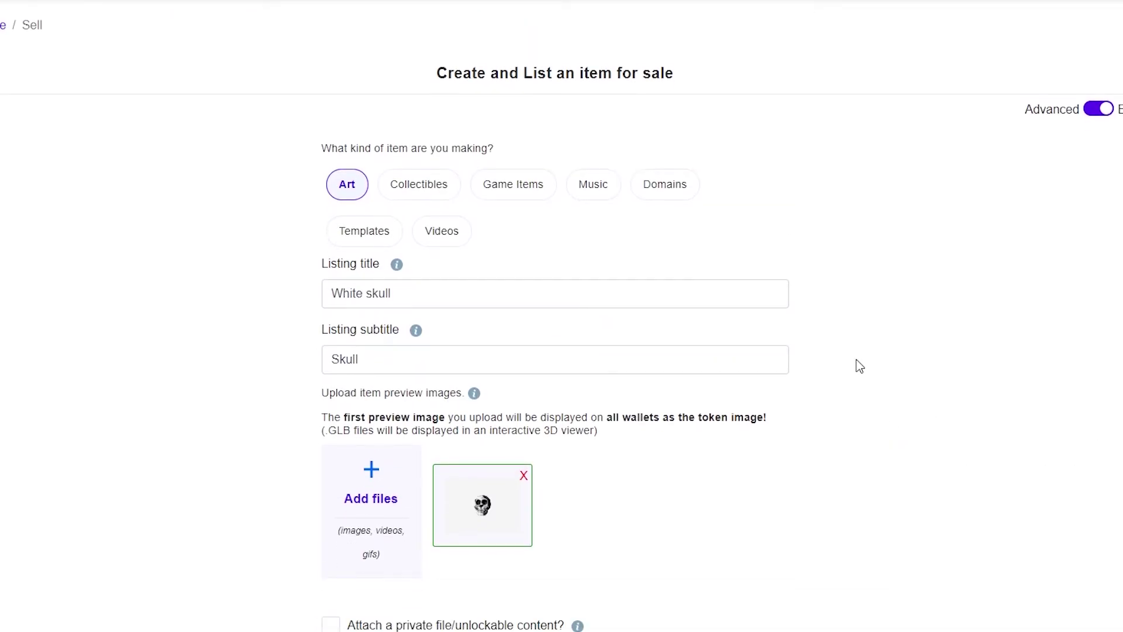
scroll(856, 359, down, 2)
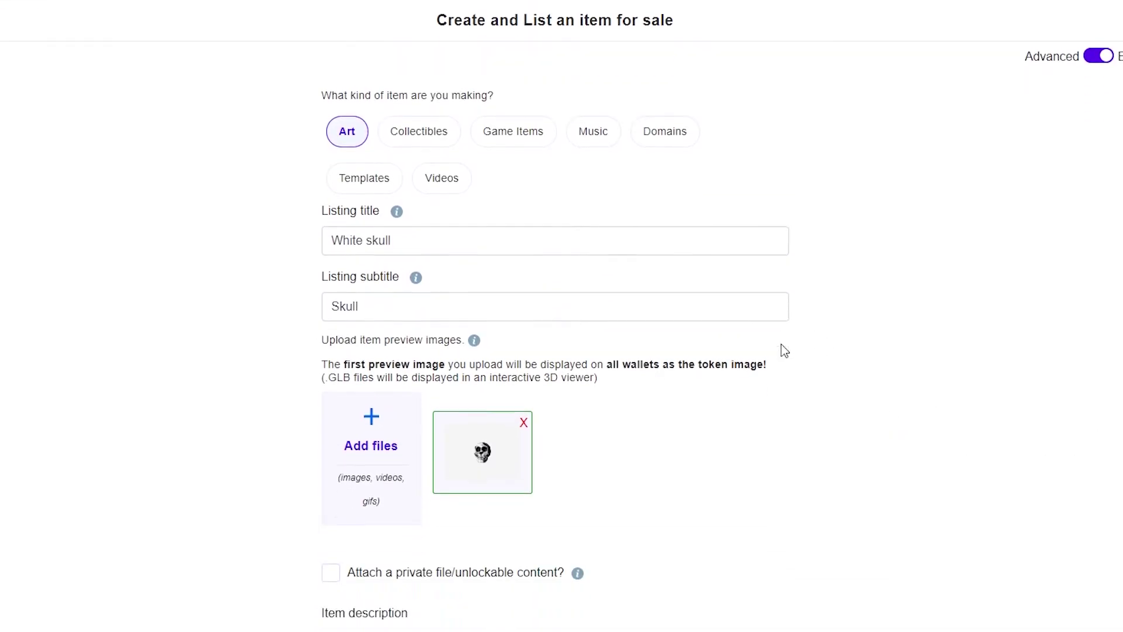
- Enter "It's a white skull" as the item description
scroll(636, 378, down, 1)
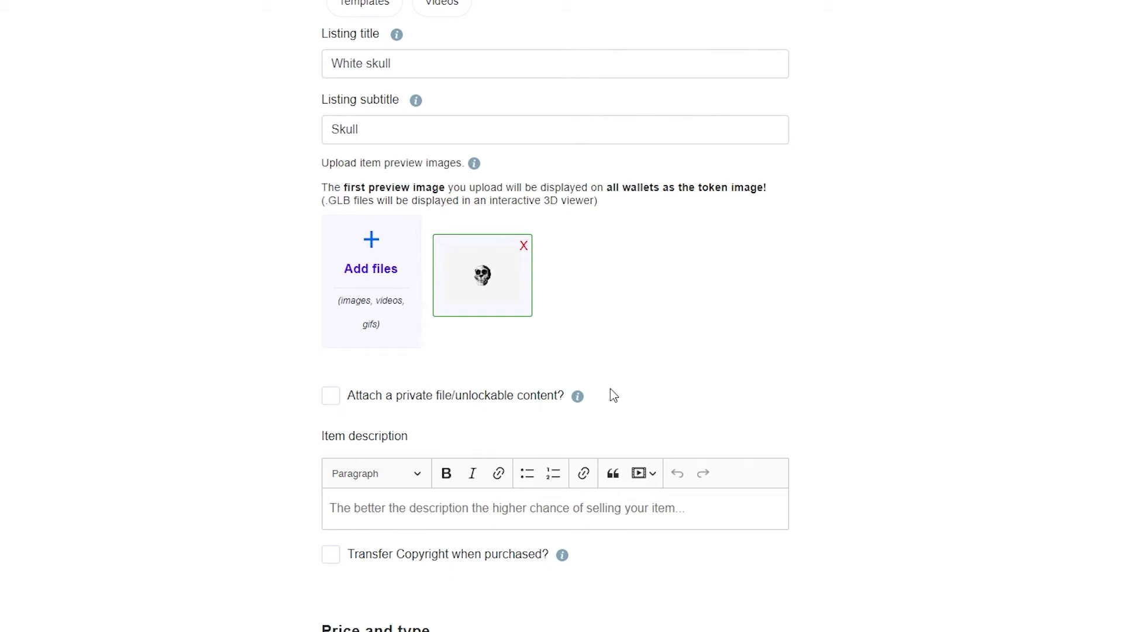
scroll(387, 391, down, 1)
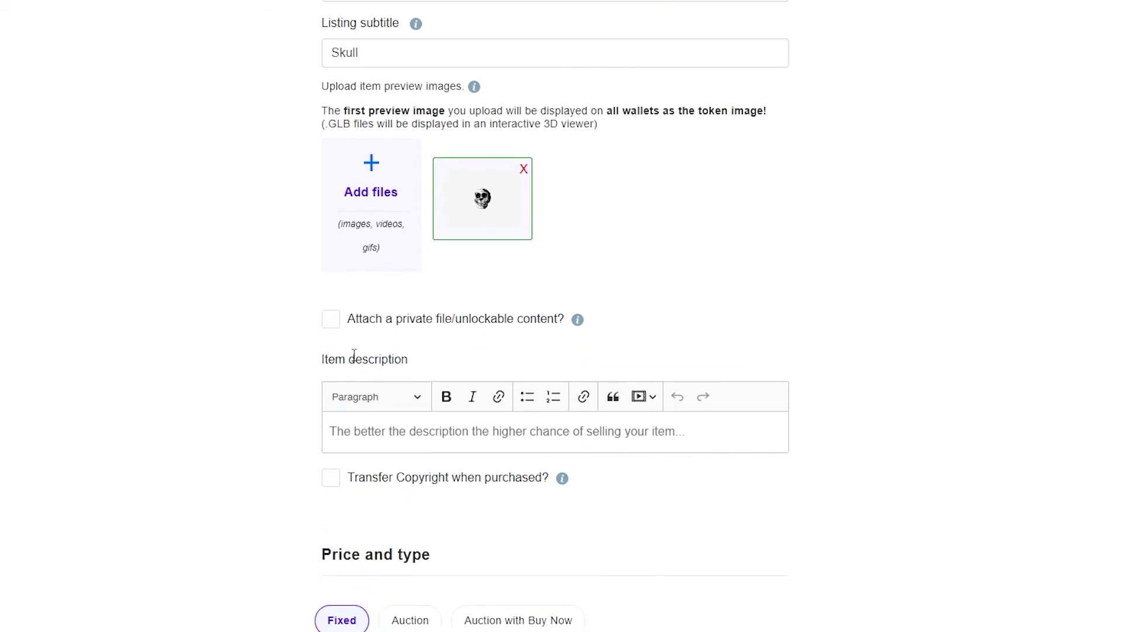
scroll(433, 445, down, 1)
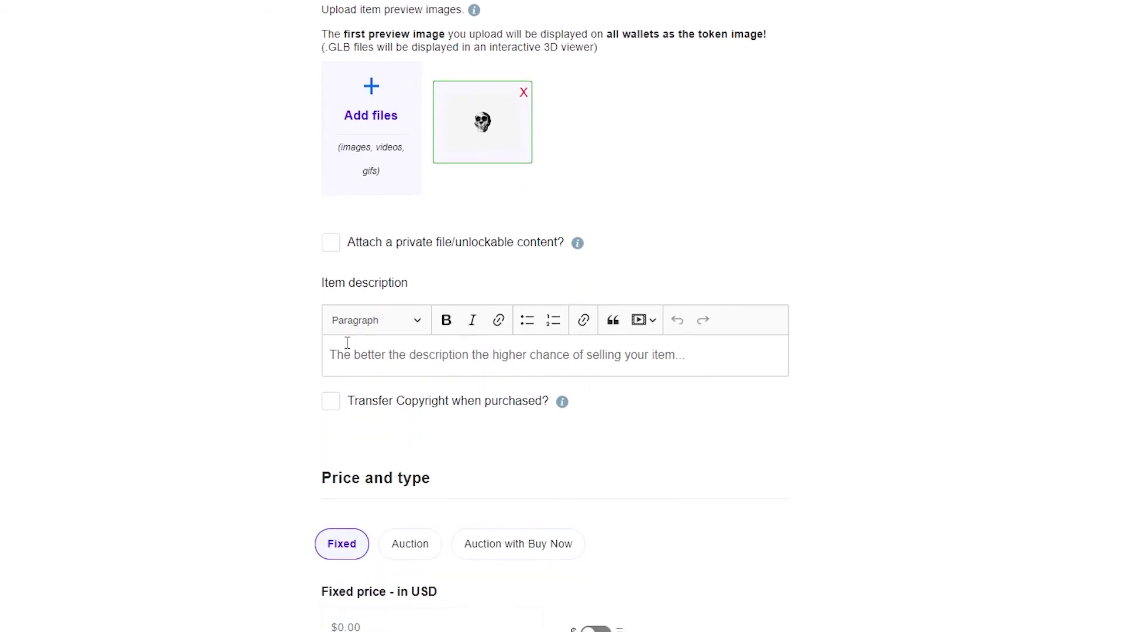
click(510, 350)
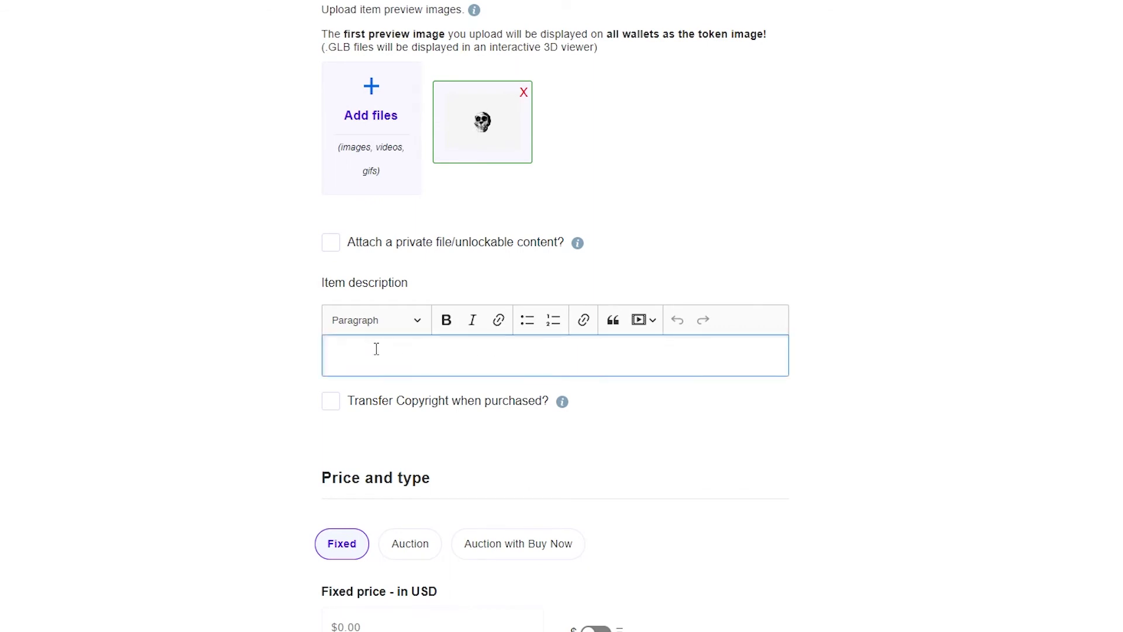
click(310, 362)
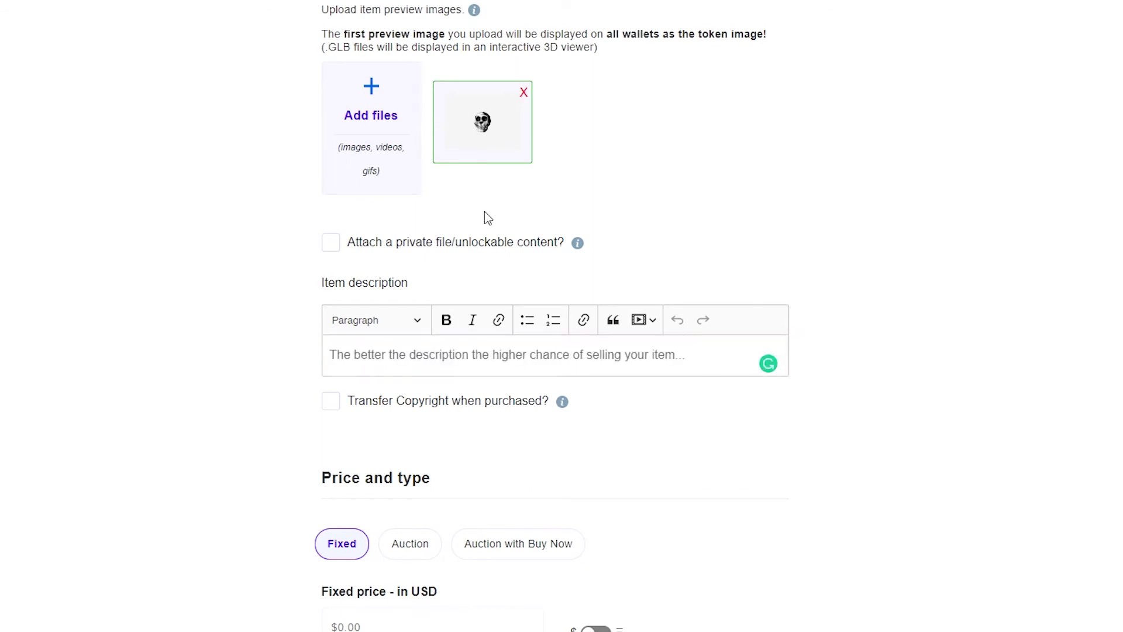
click(463, 368)
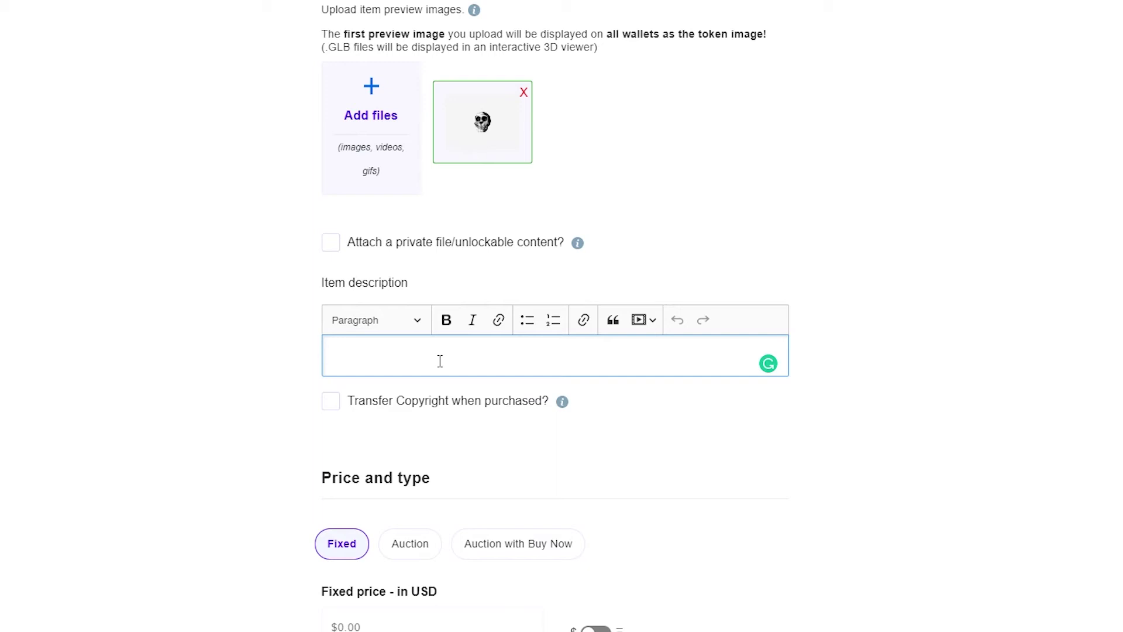
text(It's a white skull)
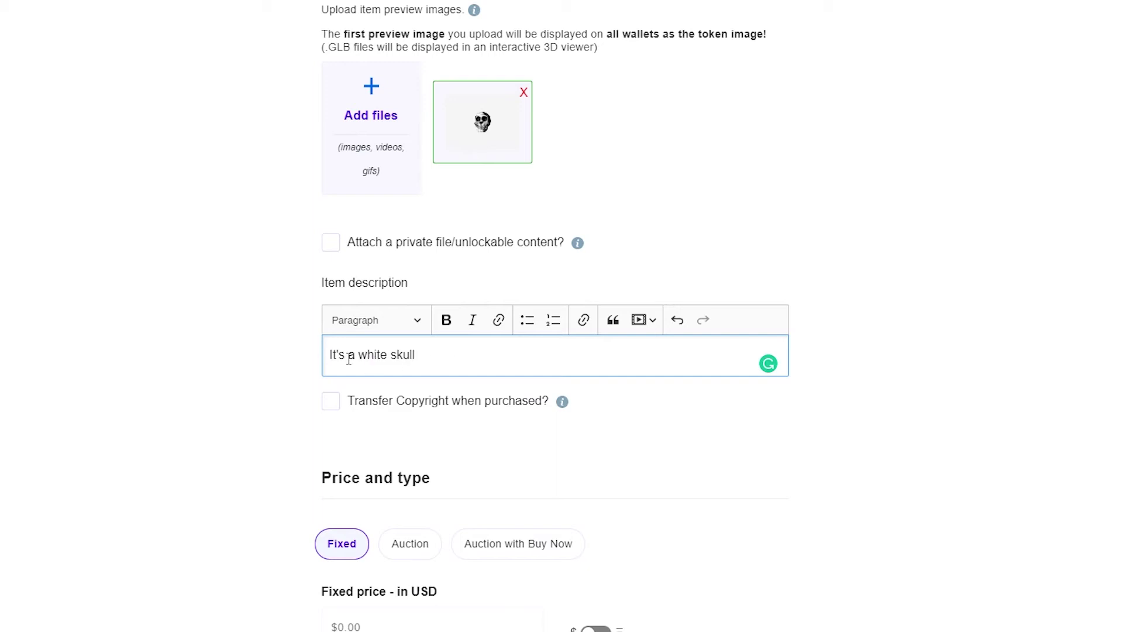
click(1062, 407)
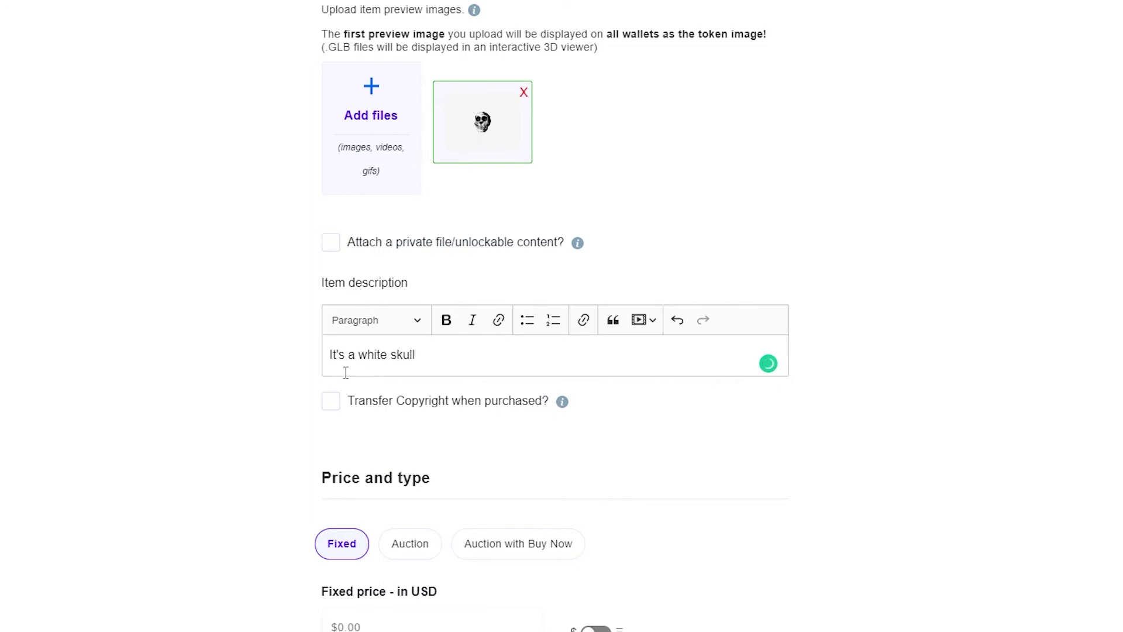
- Enable the transfer of copyright when the item is purchased
scroll(436, 331, down, 1)
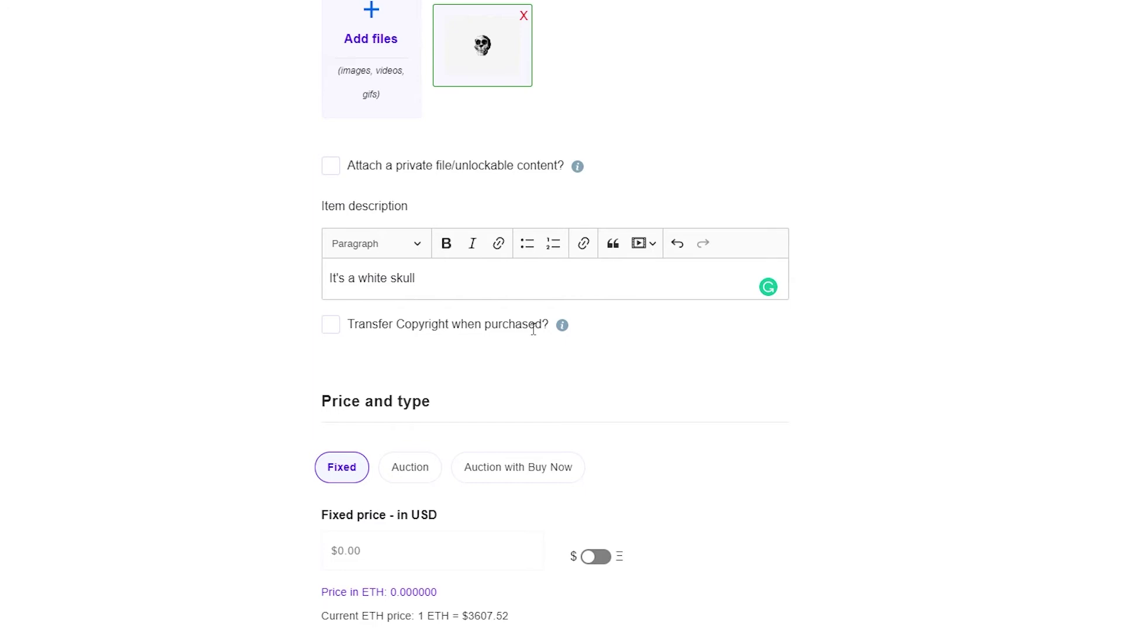
triple_click(344, 329)
click(331, 325)
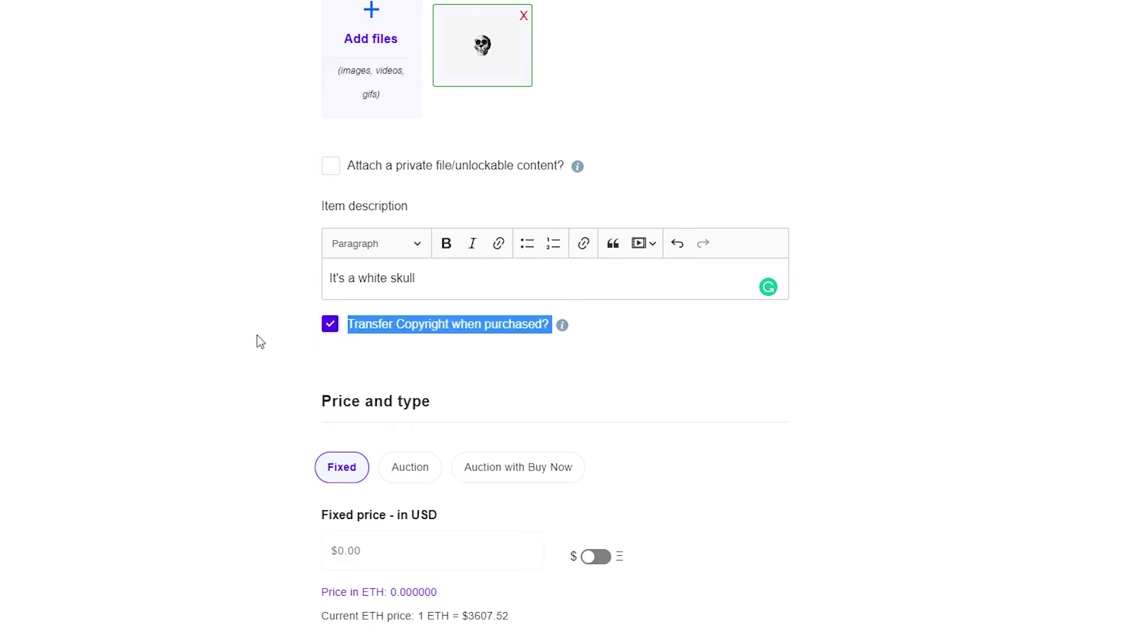
click(257, 335)
- Keep the fixed price type and set the item's price to 5.00 USD
scroll(311, 411, down, 1)
scroll(312, 410, down, 3)
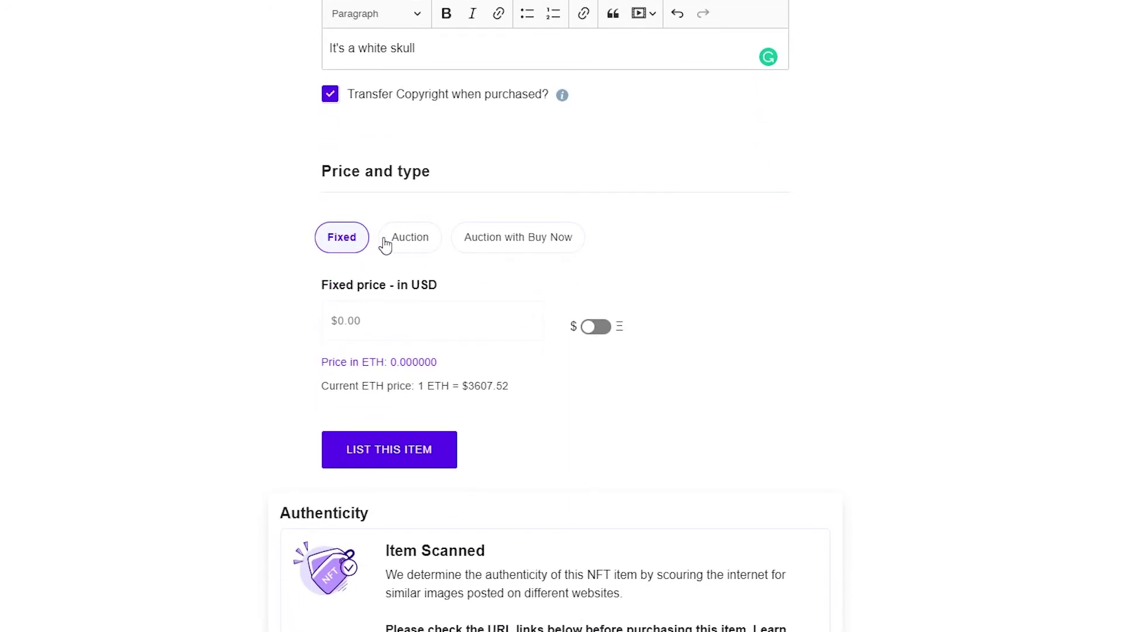
click(386, 324)
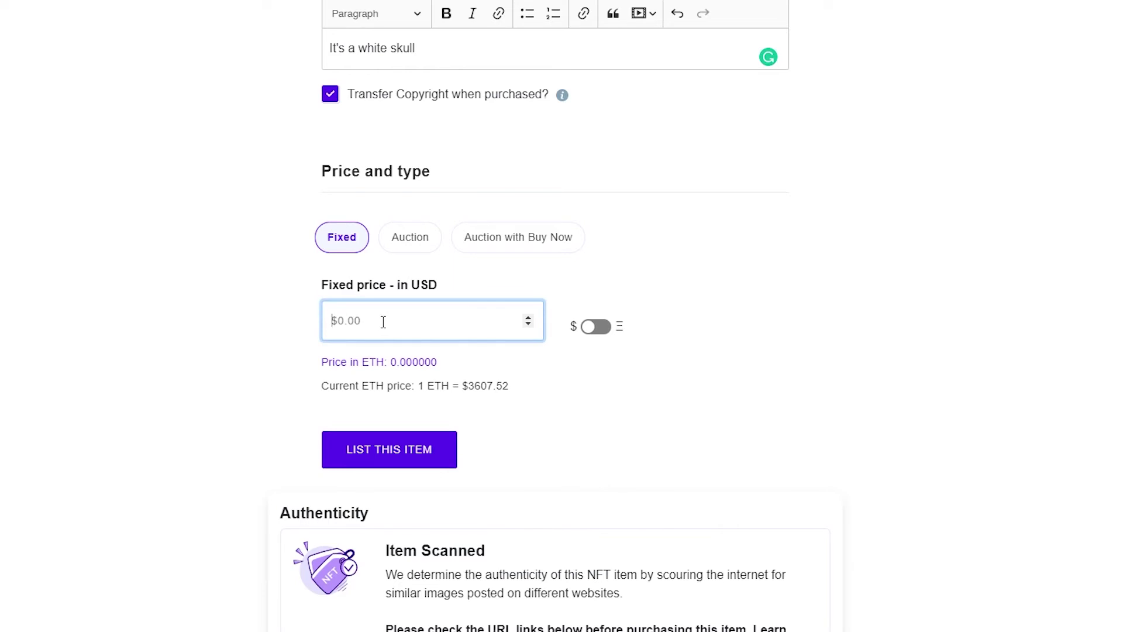
text(5.)
click(433, 363)
scroll(464, 333, down, 3)
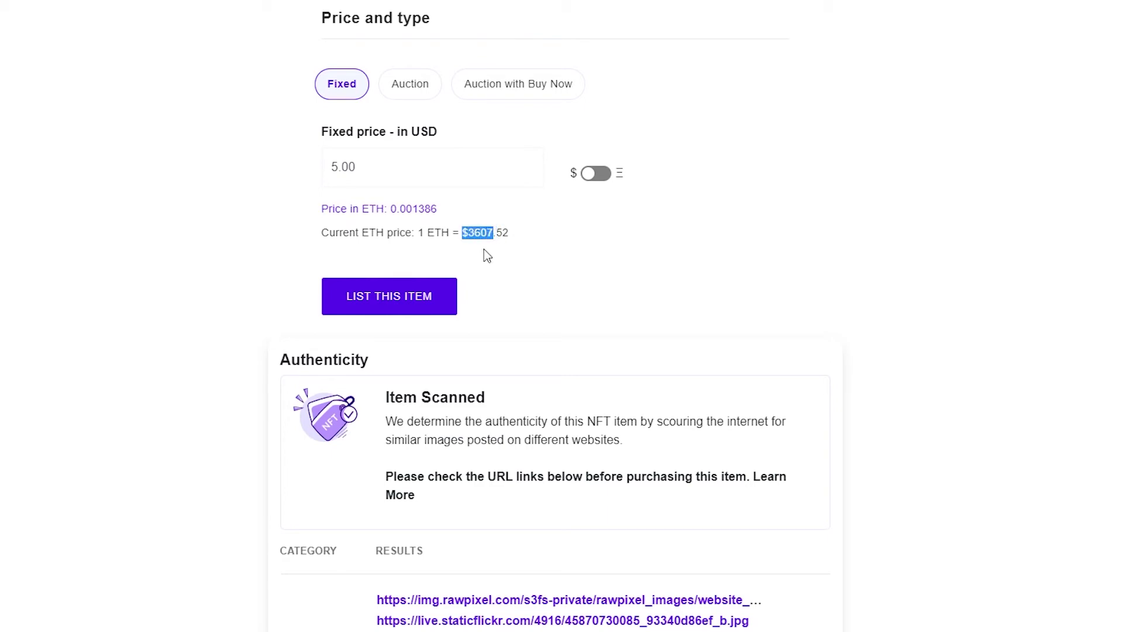
- Try to list the item at 5.00 USD, and cancel at the high gas fees alert
scroll(387, 304, down, 2)
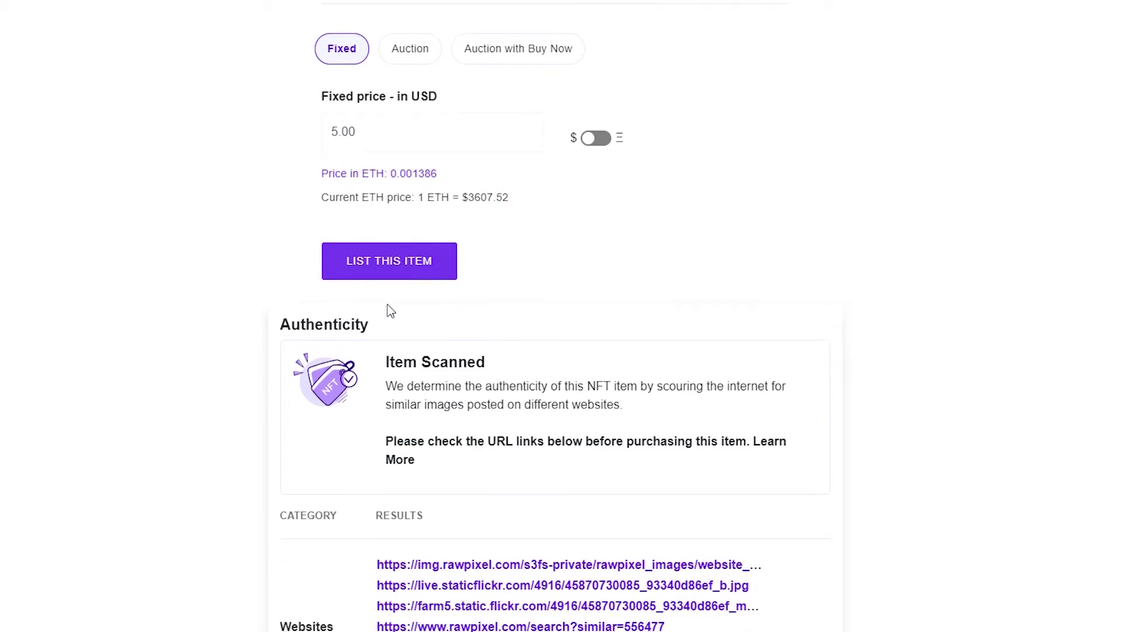
scroll(640, 266, up, 2)
scroll(370, 192, up, 4)
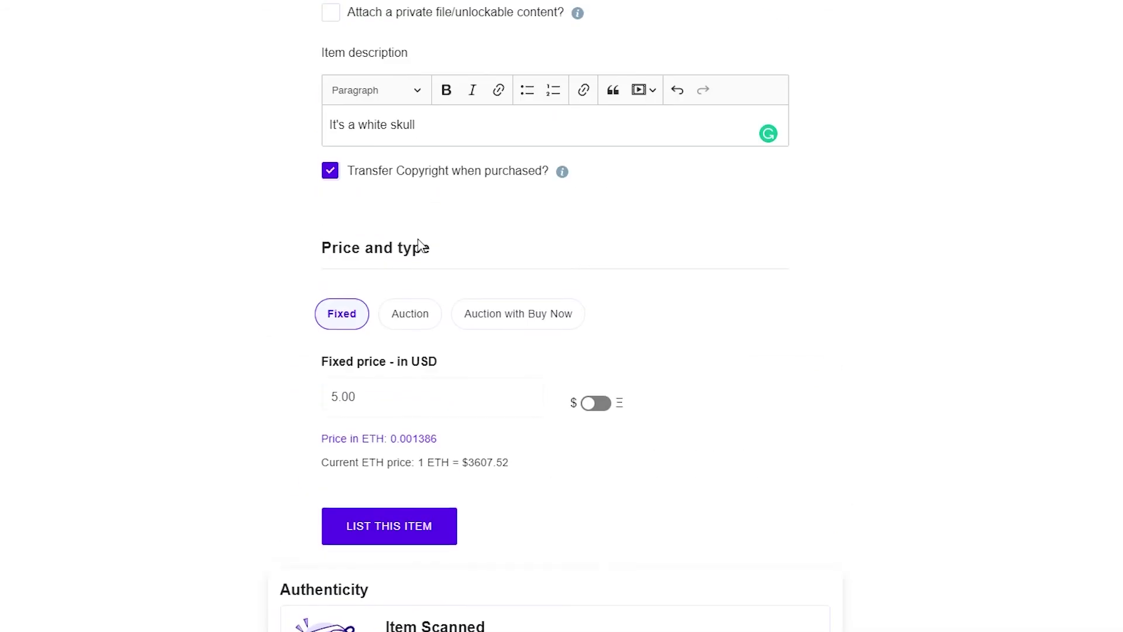
scroll(410, 252, down, 3)
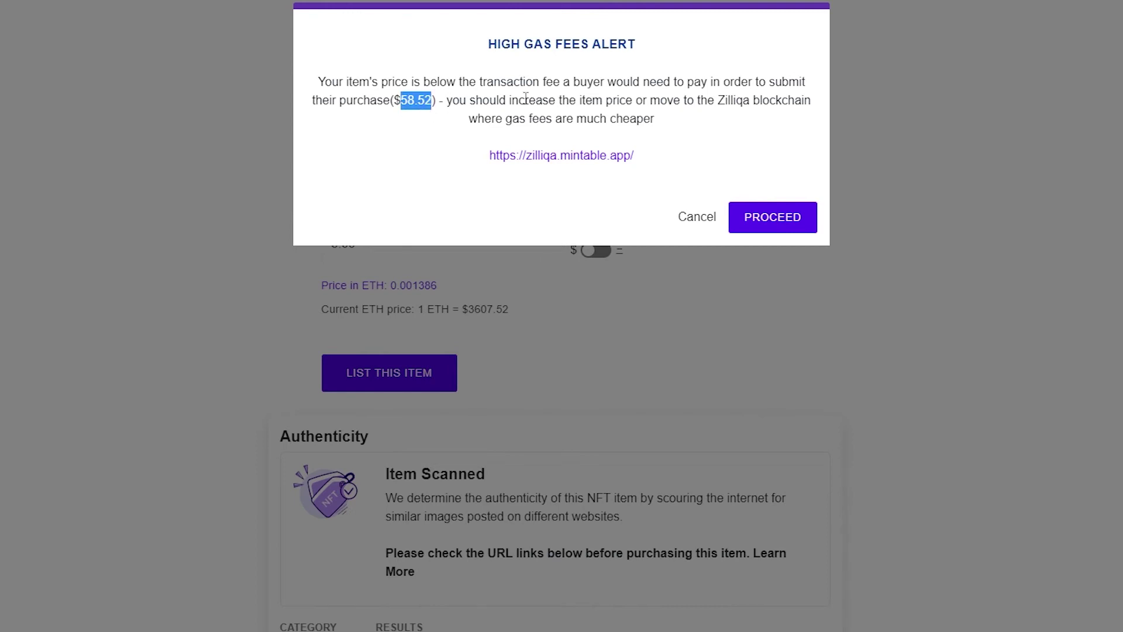
click(696, 217)
- Set the fixed price to 59.00 USD and try to list the item, proceeding past the transaction alert
scroll(537, 396, up, 3)
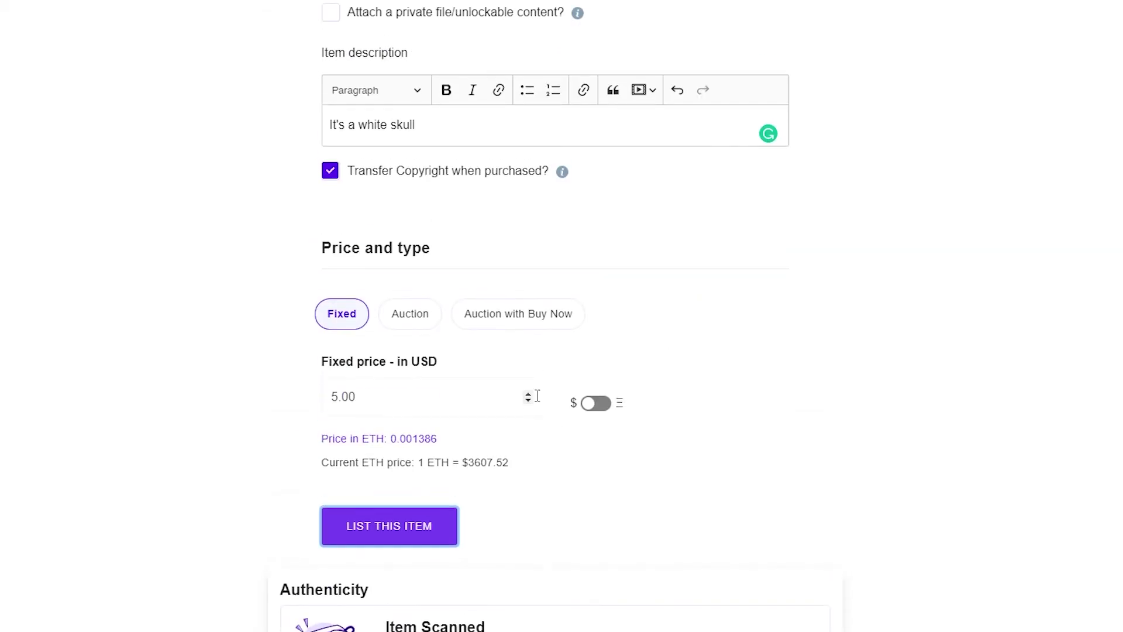
click(341, 396)
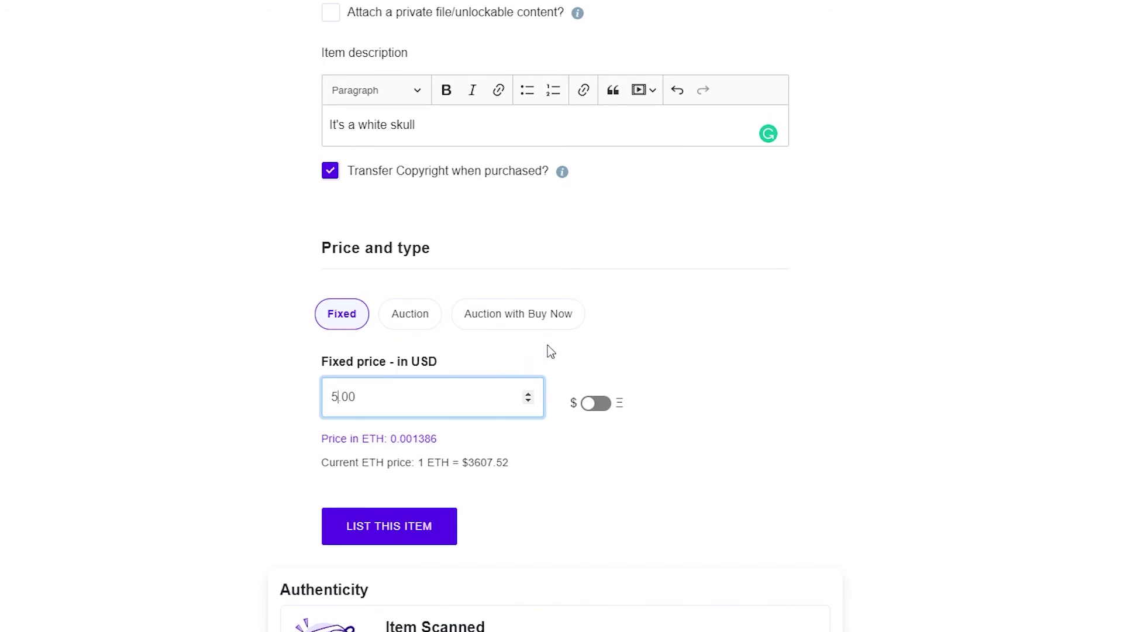
click(305, 332)
scroll(410, 446, down, 1)
click(393, 443)
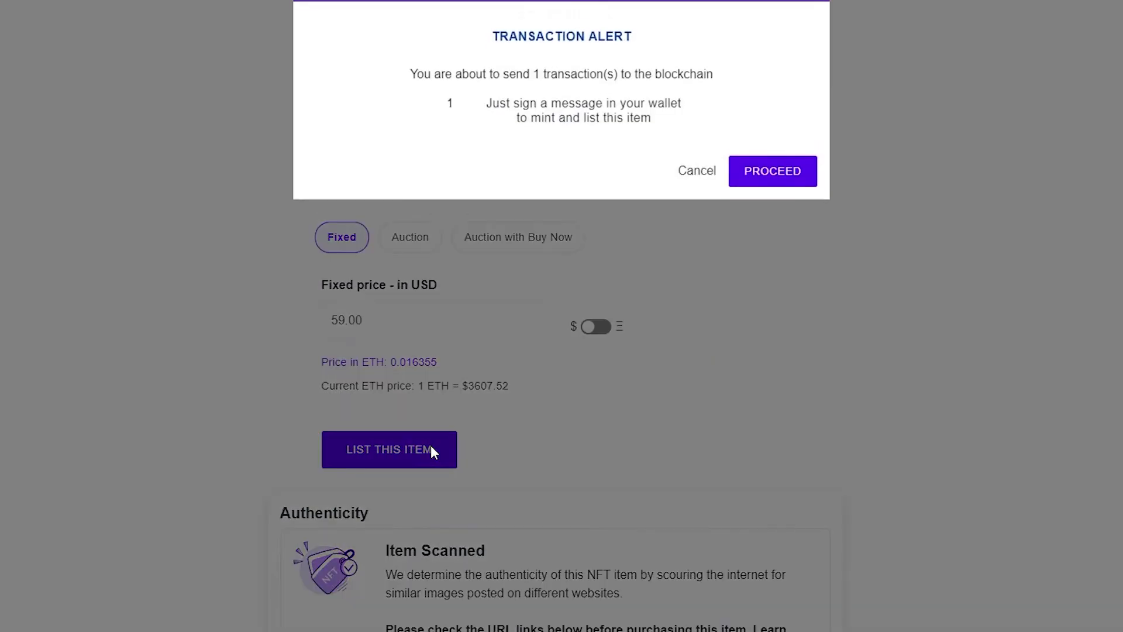
click(767, 176)
- Examine the authenticity scan's matching websites and similar images, and check the listing's price and description
scroll(447, 331, down, 2)
scroll(528, 124, down, 1)
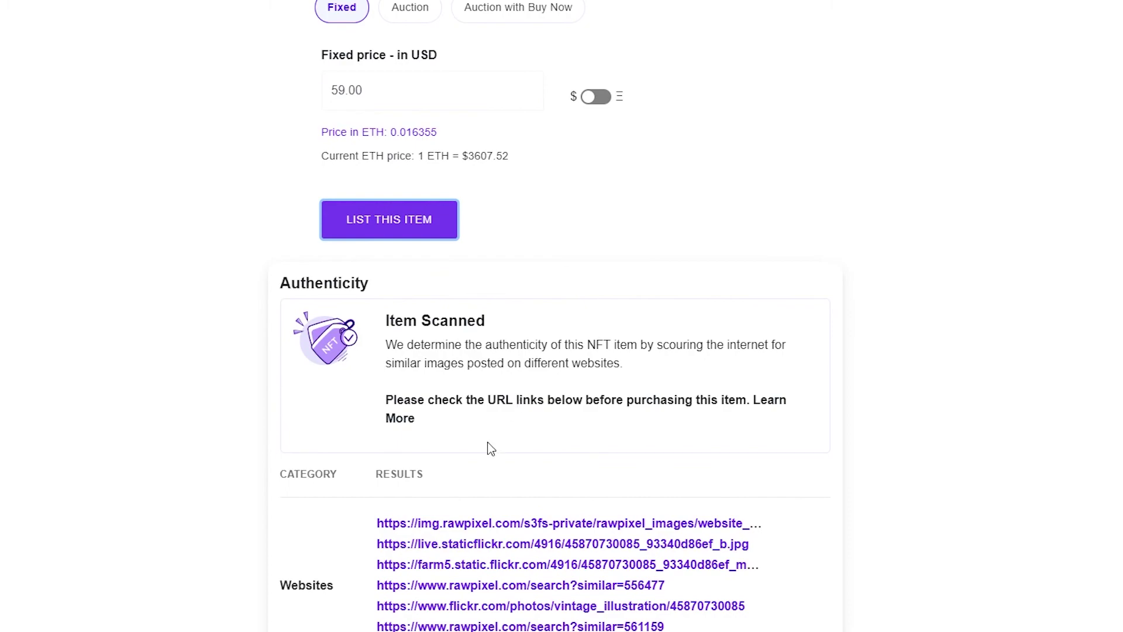
scroll(283, 464, down, 2)
scroll(281, 459, up, 4)
scroll(282, 474, down, 8)
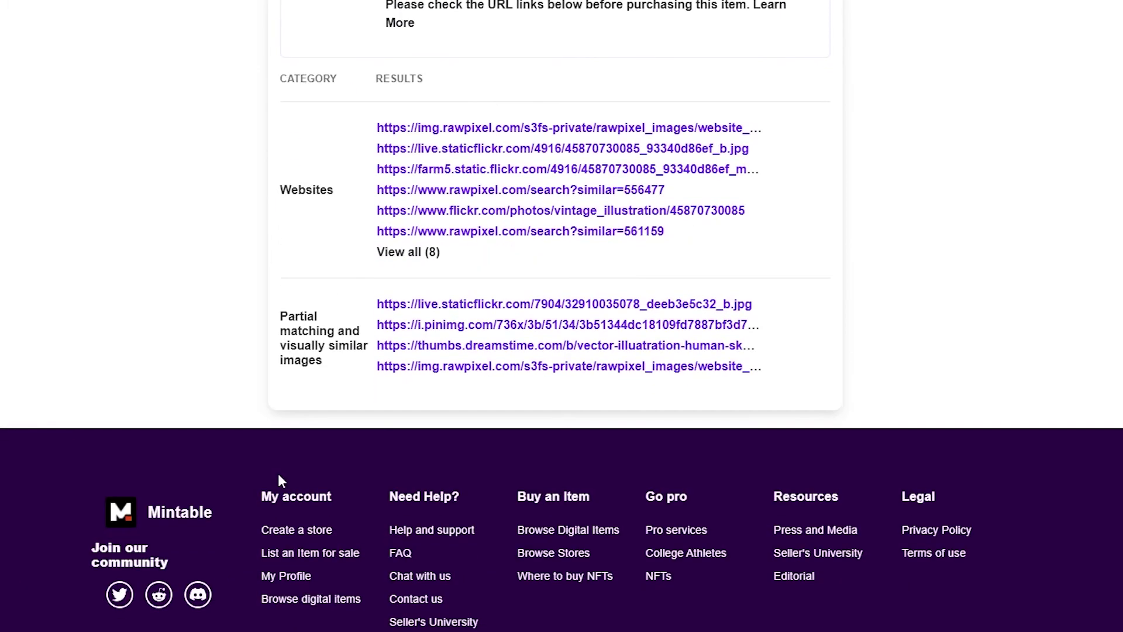
scroll(279, 478, up, 8)
scroll(543, 200, down, 4)
scroll(484, 252, up, 4)
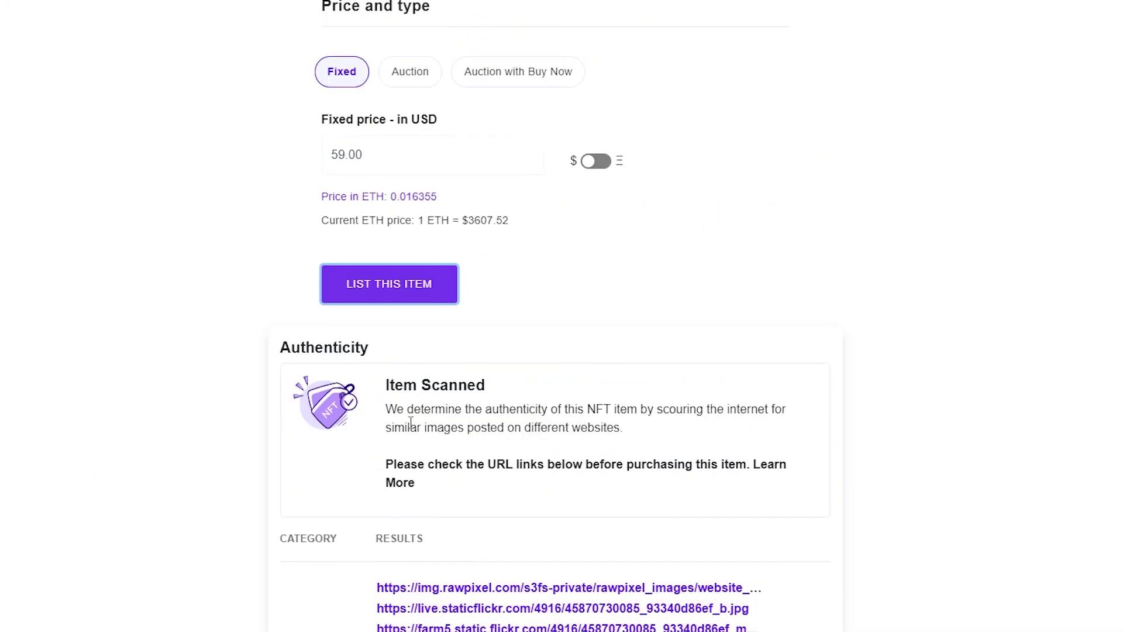
scroll(462, 538, up, 4)
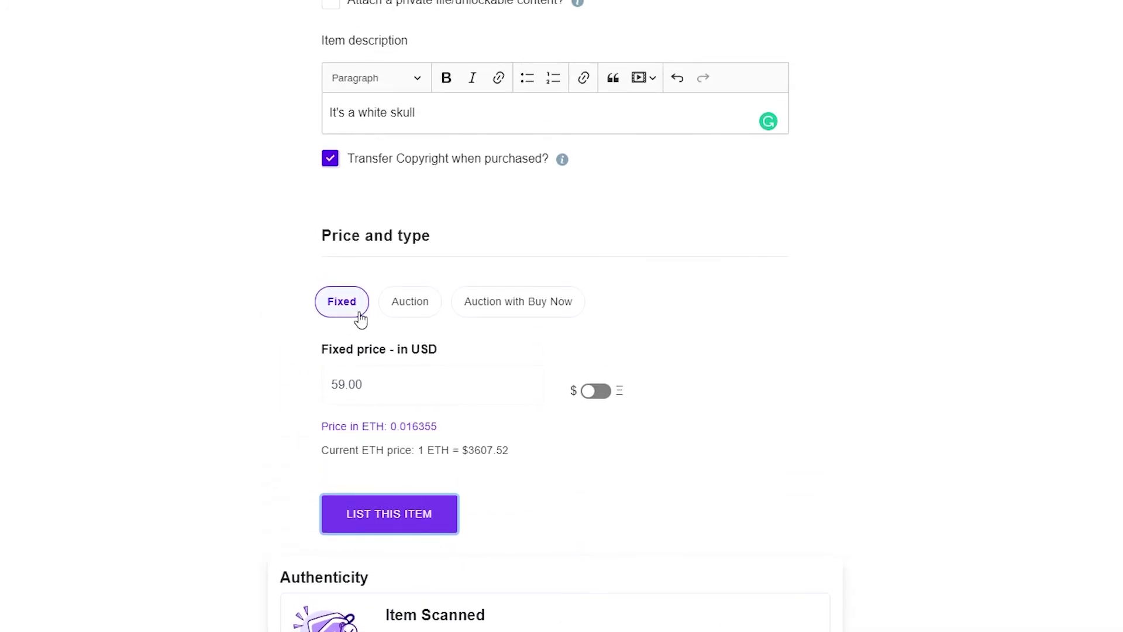
- List the item for sale, proceed with the transaction and sign the signature request in the MetaMask wallet
click(381, 517)
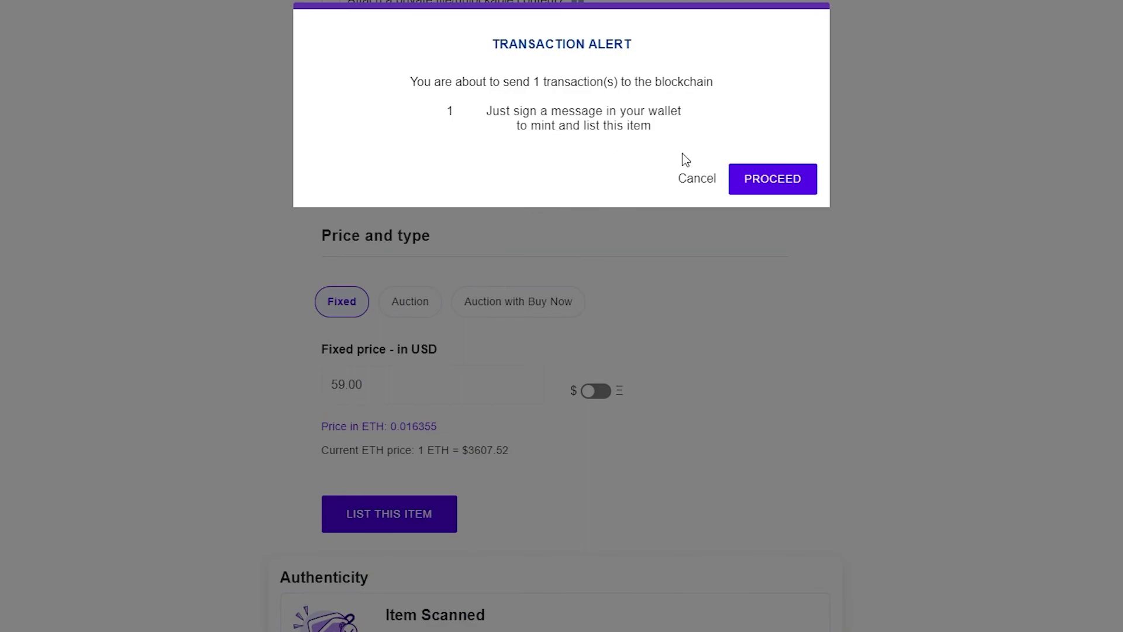
click(740, 181)
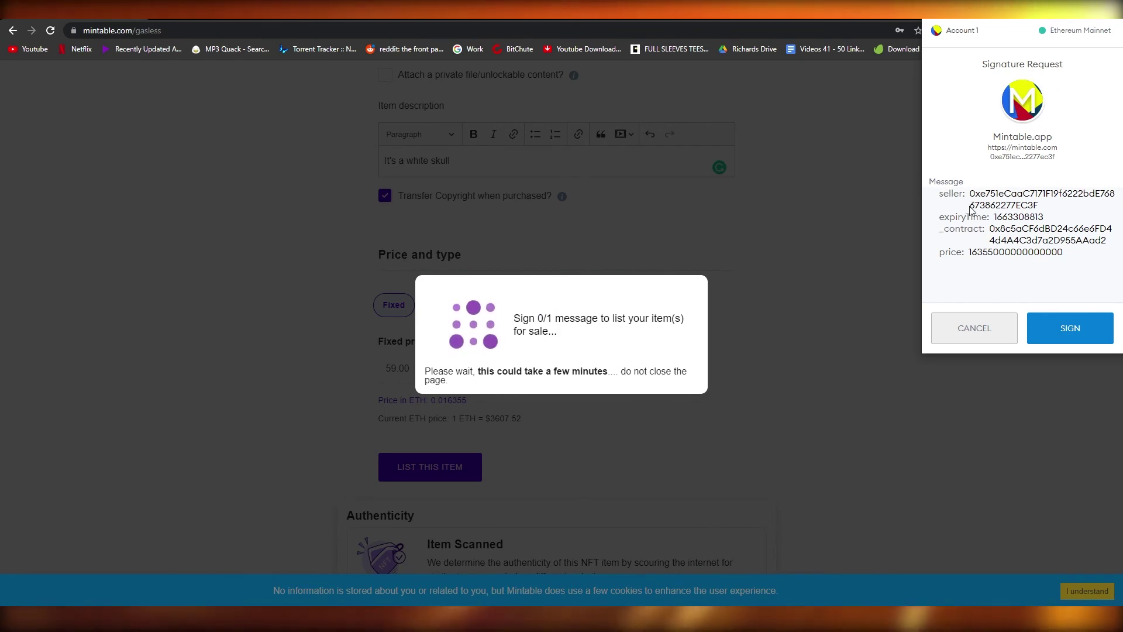
click(1059, 339)
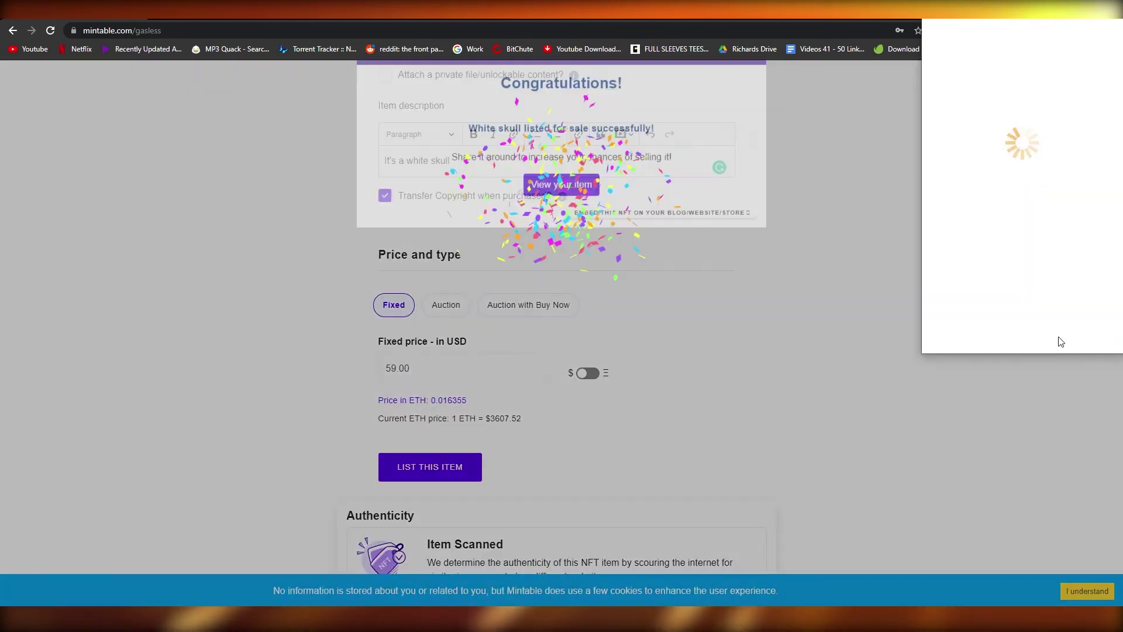